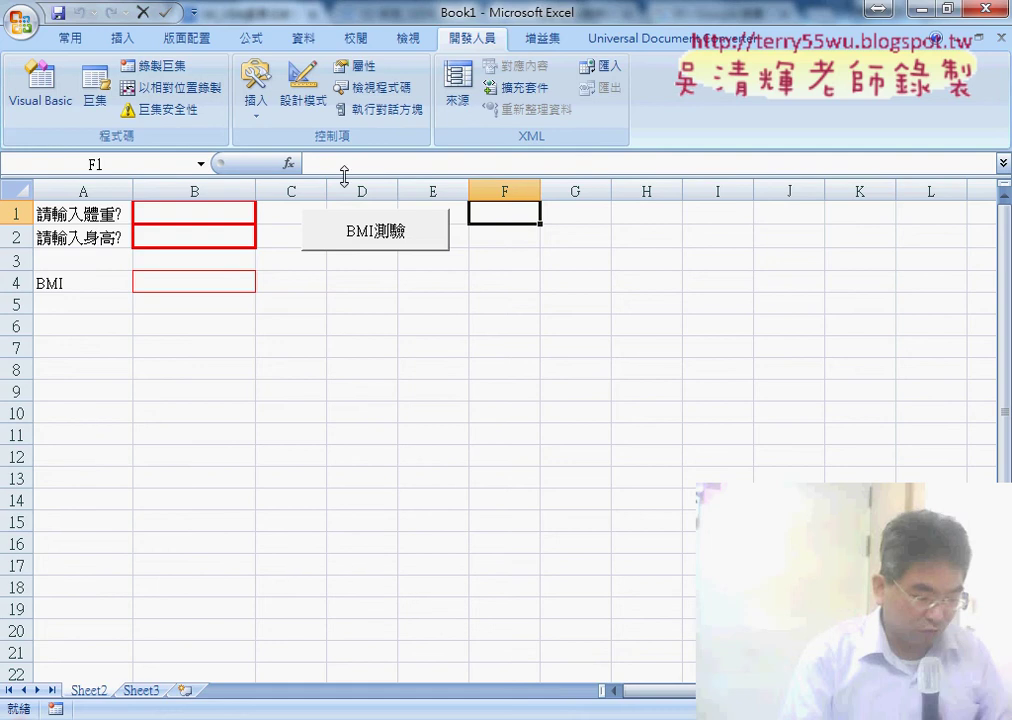
Insert =PI() from Math & Trig into F1 and widen column F to show 3.141592654
click(288, 163)
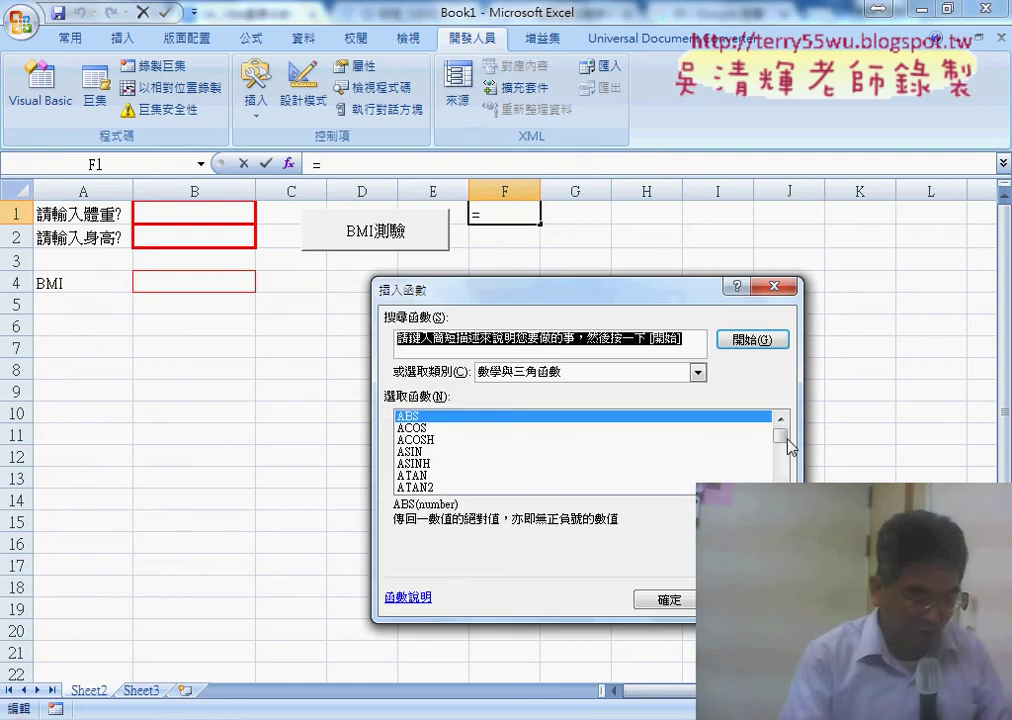
drag(787, 439, 788, 460)
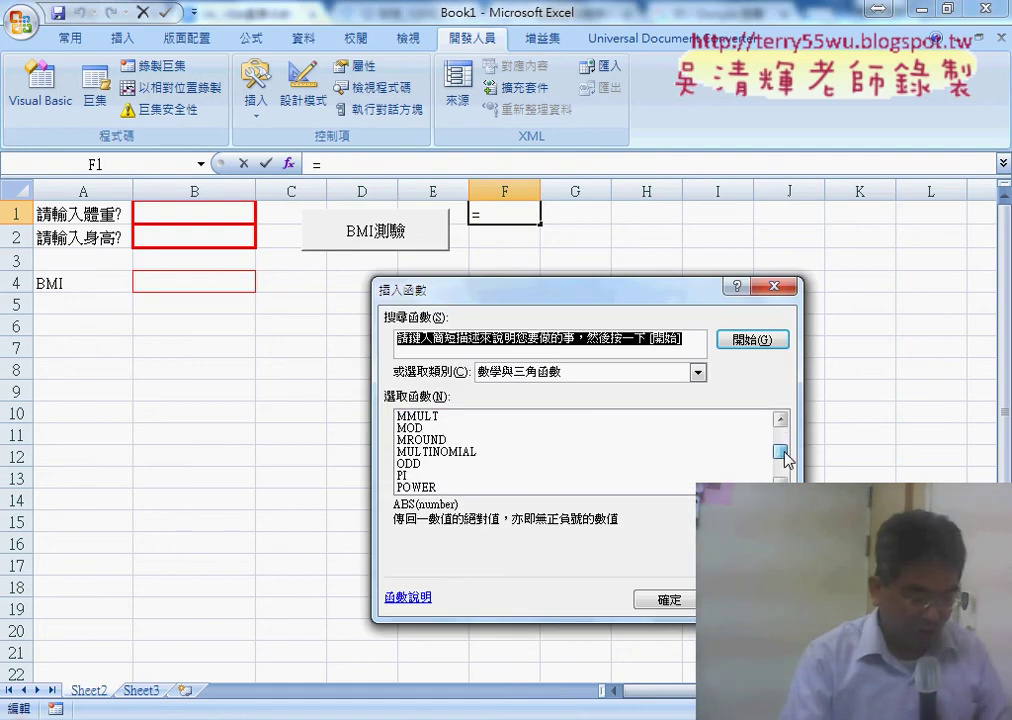
click(466, 476)
click(676, 600)
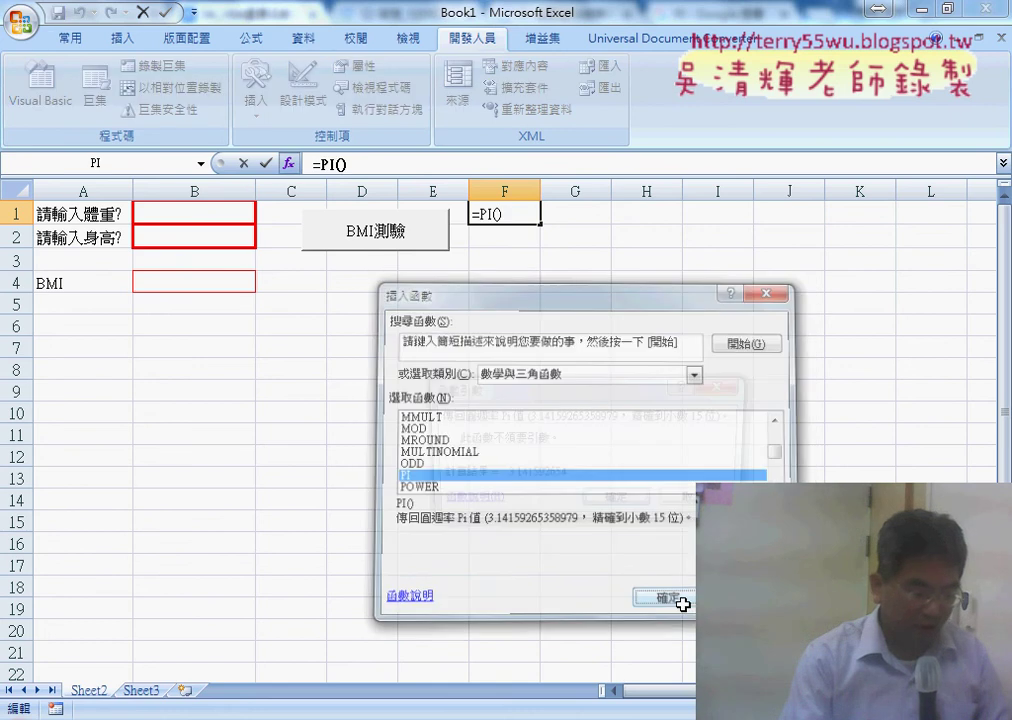
click(635, 499)
drag(541, 197, 657, 197)
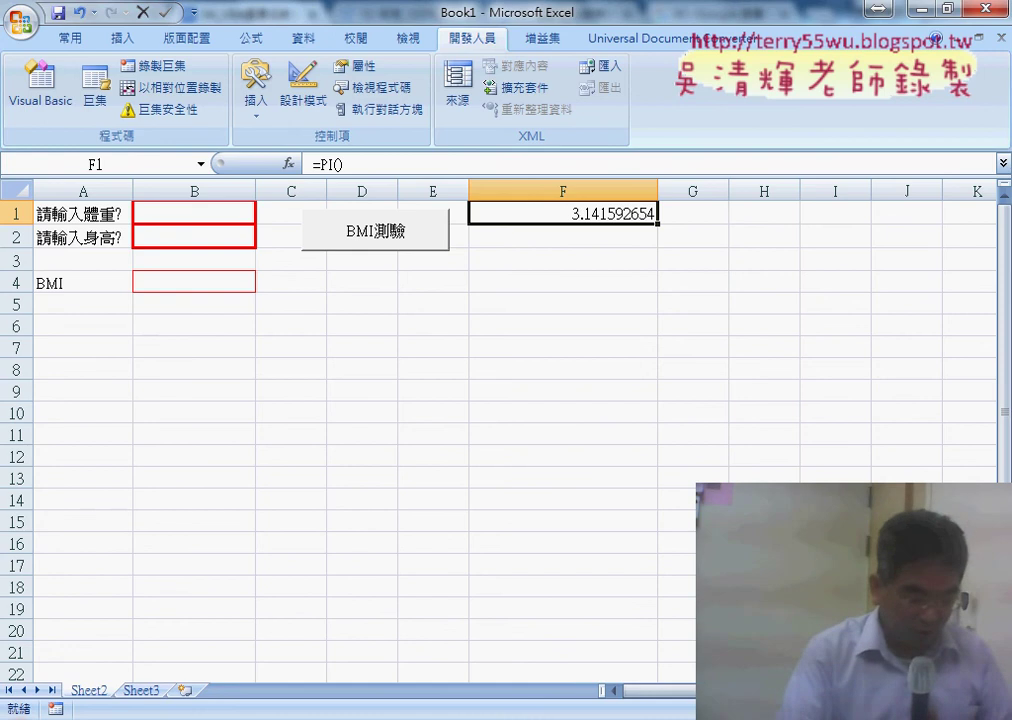
Duplicate the cycle_area_format procedure below itself in Module1
click(400, 610)
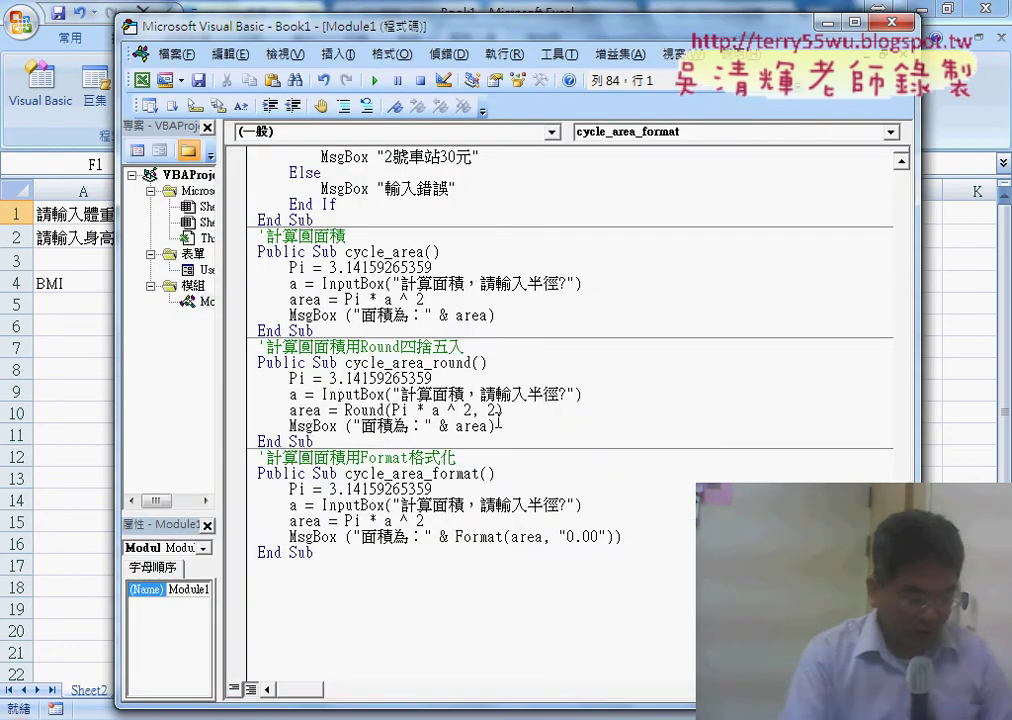
drag(323, 556, 257, 458)
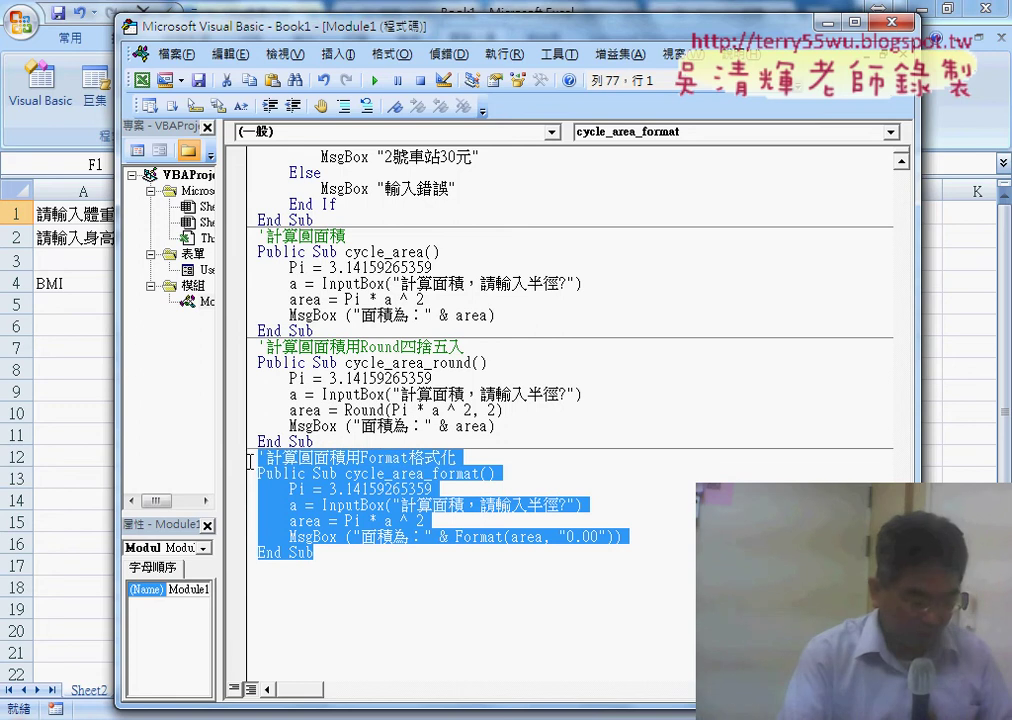
key(ctrl+c)
click(287, 585)
key(ctrl+v)
scroll(455, 573, down, 2)
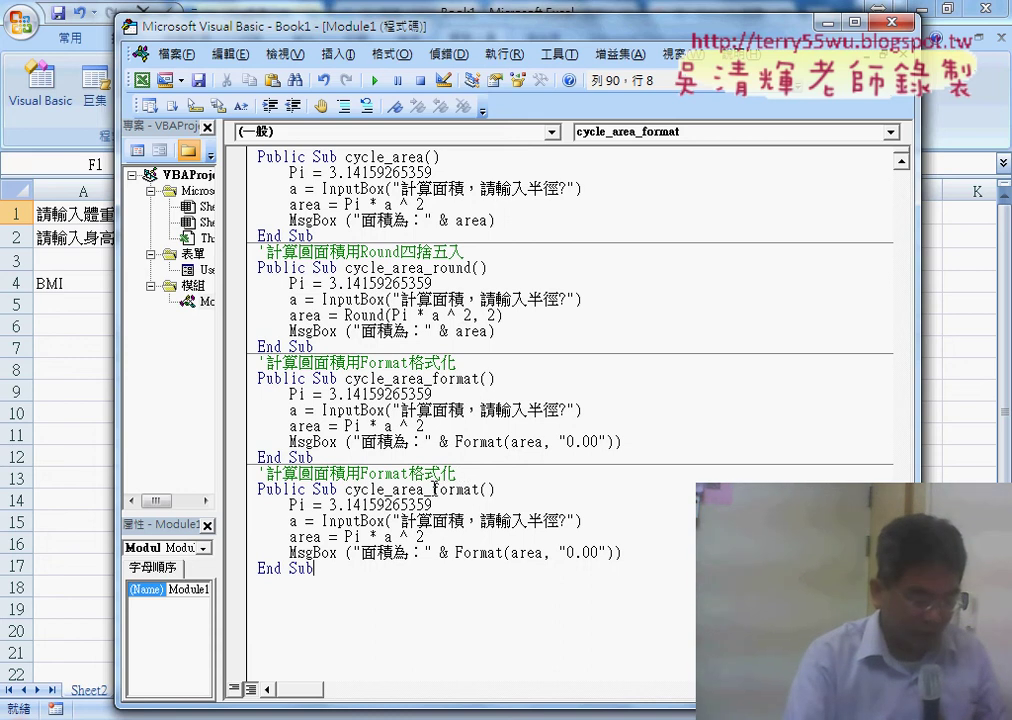
Rename the copy to cycle_area_Pi and change its comment to 計算圓面積用取得Pi值
click(435, 489)
drag(474, 489, 481, 489)
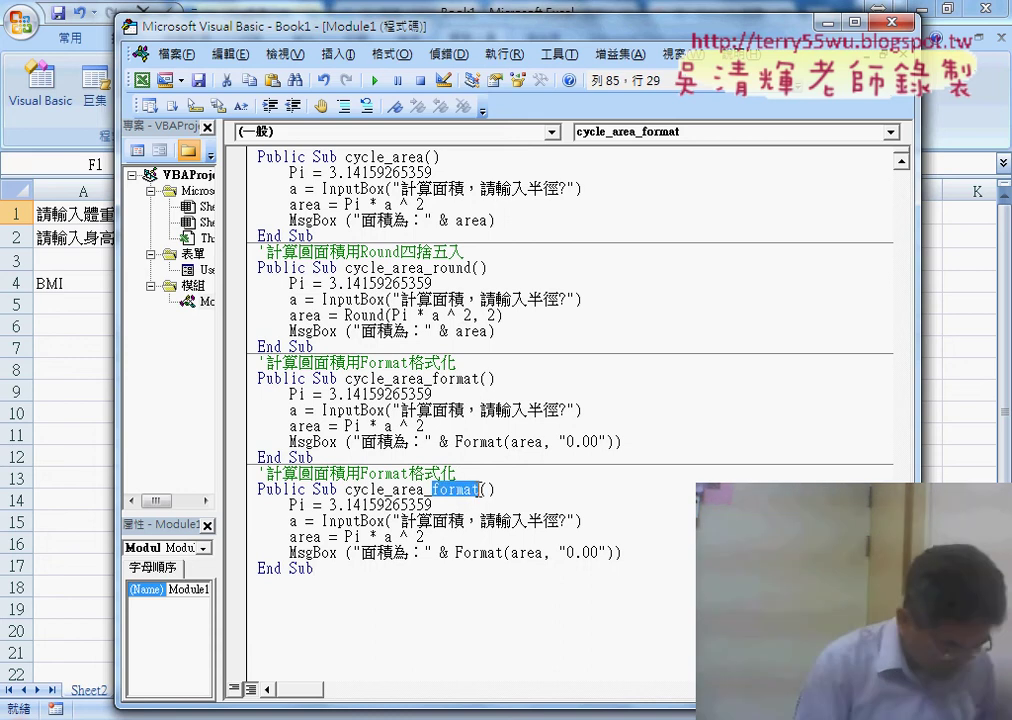
text(Pi)
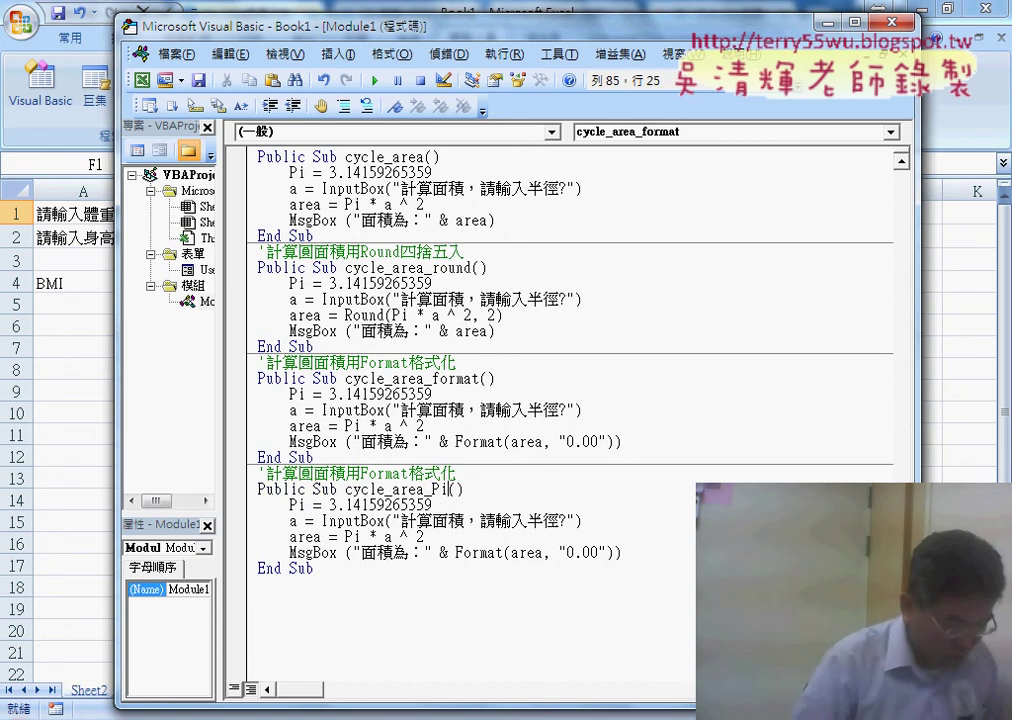
drag(463, 469, 363, 470)
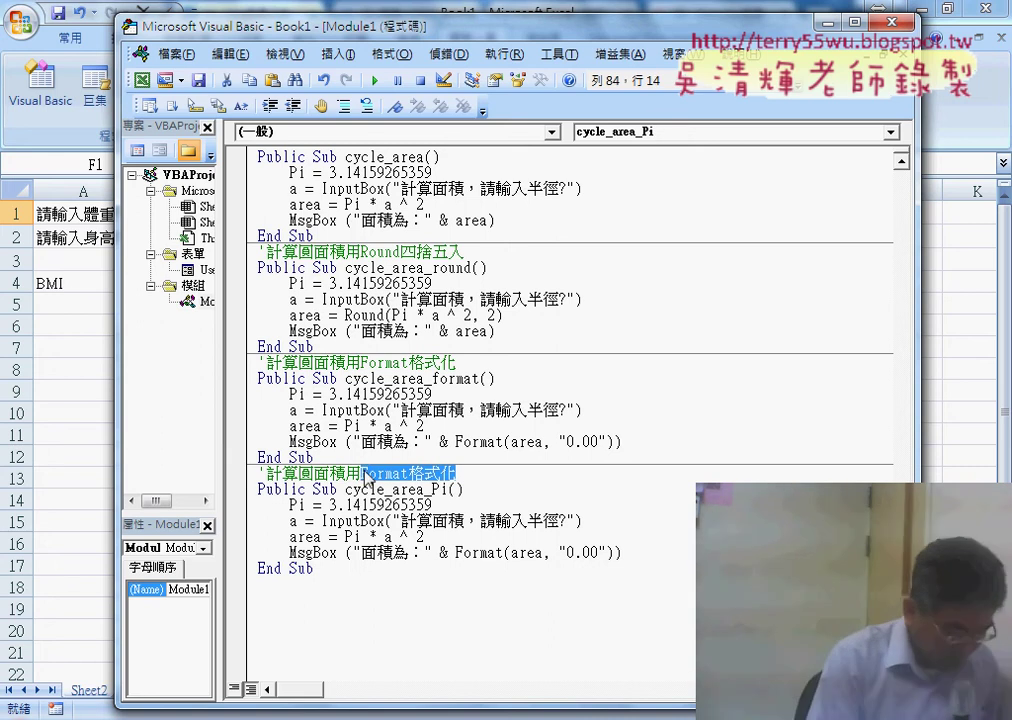
text(7)
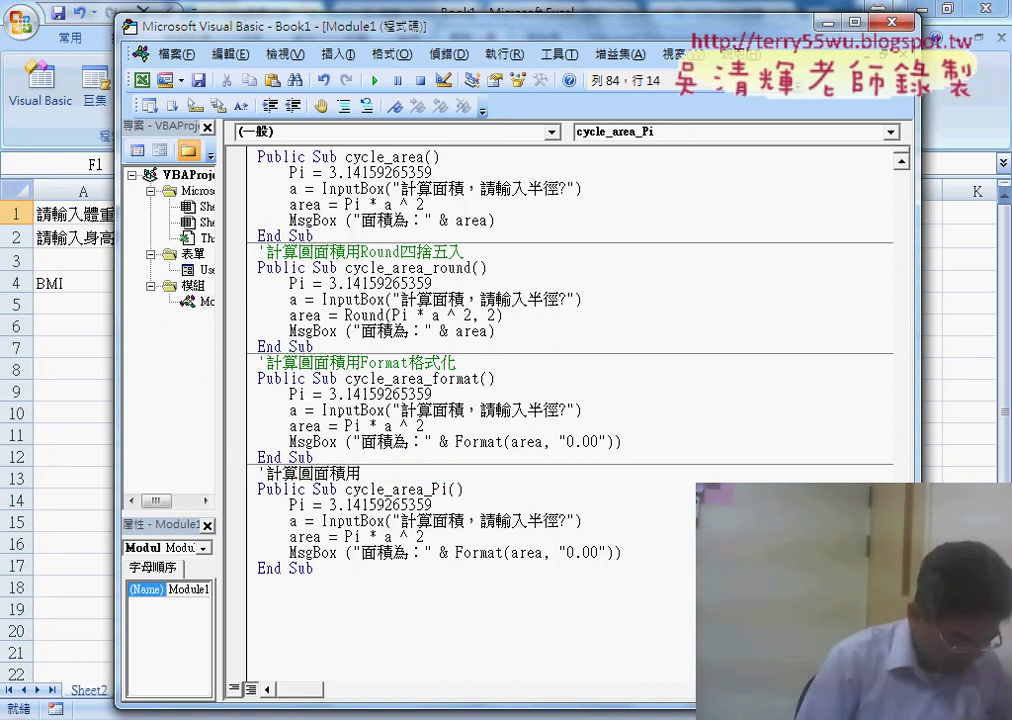
drag(375, 474, 362, 474)
text(取得)
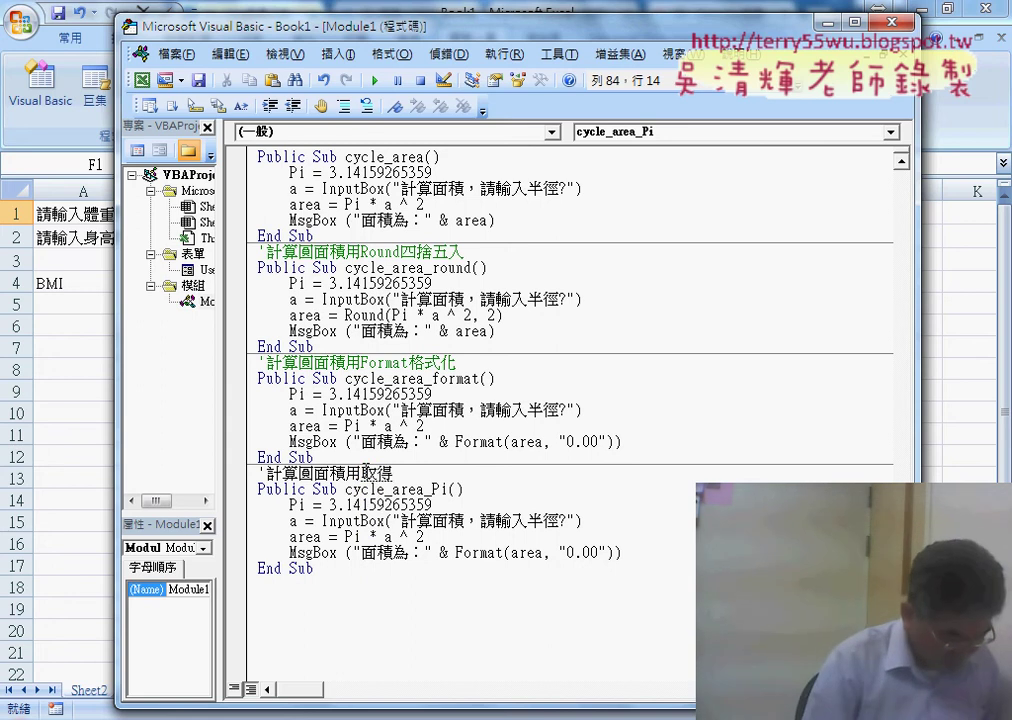
text(Pi)
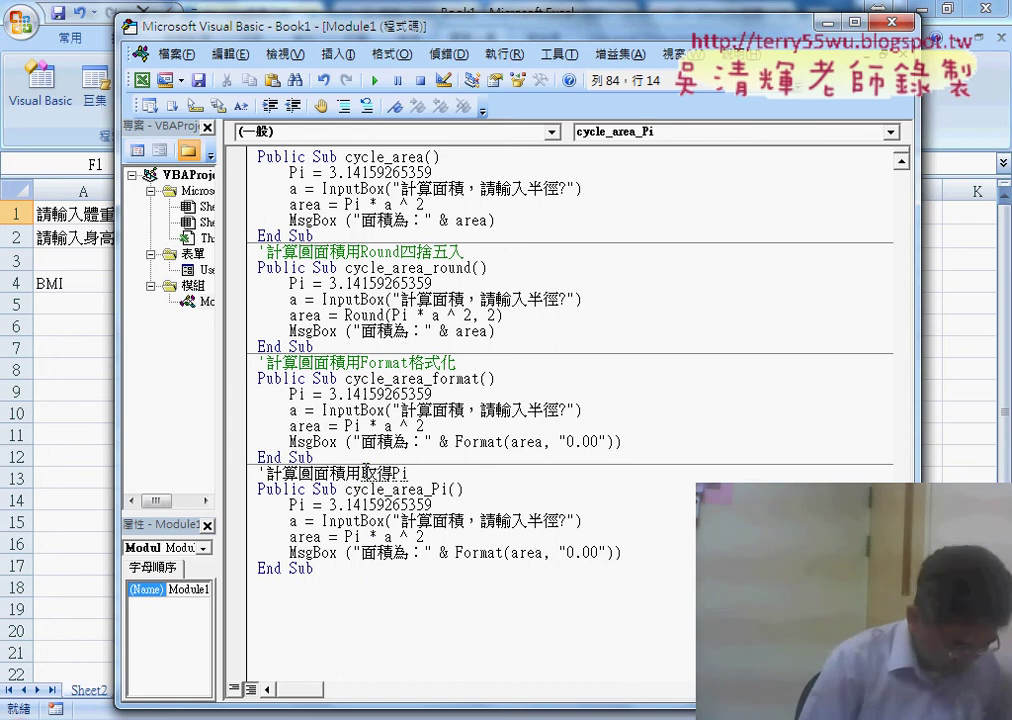
text(值)
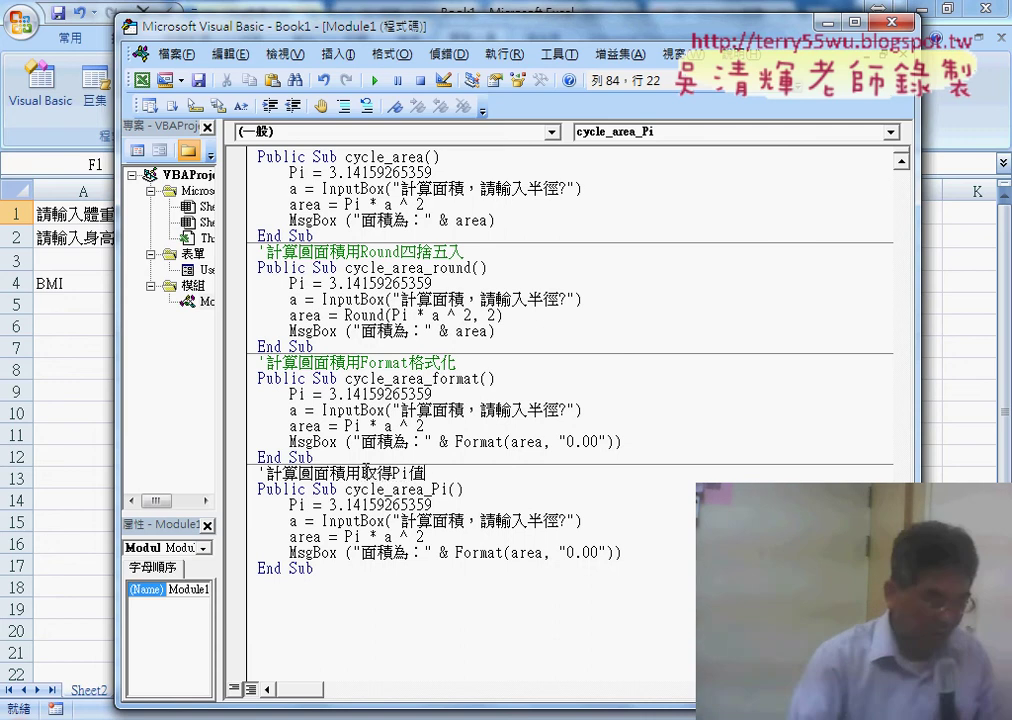
click(463, 507)
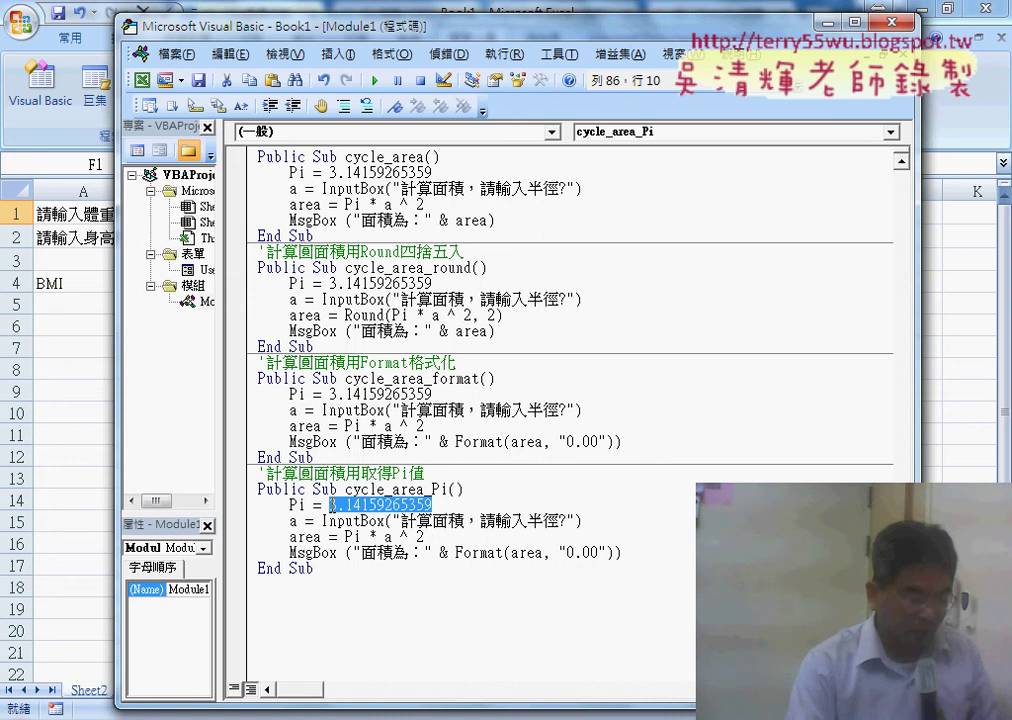
Delete the hard-coded 3.14159265359 from cycle_area_Pi's Pi line
drag(432, 505, 330, 507)
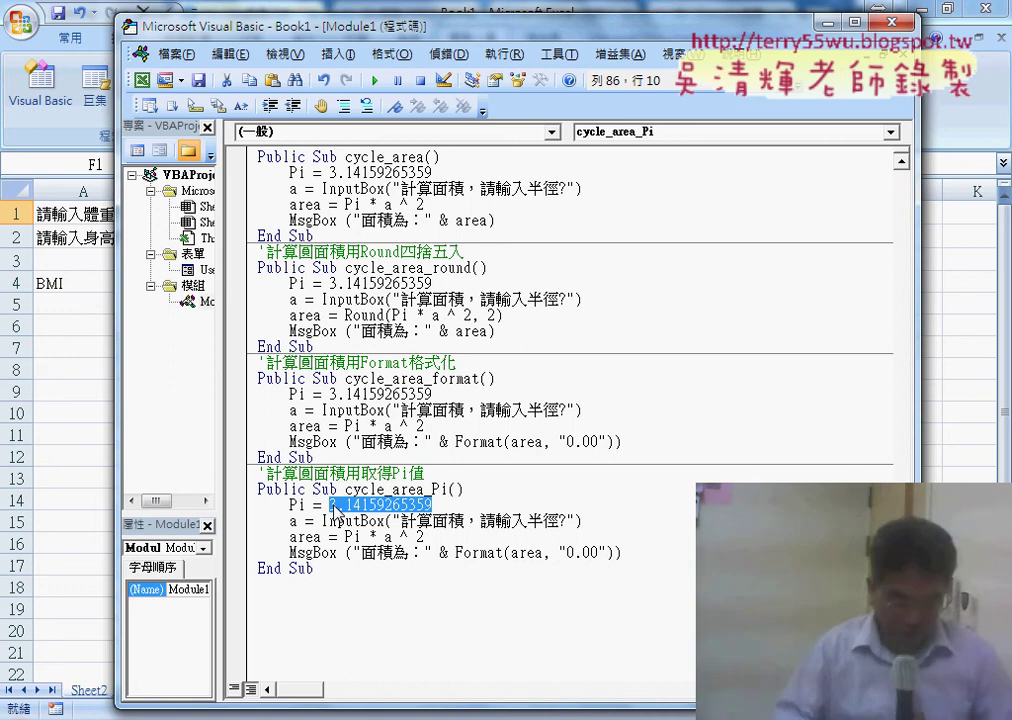
key(Delete)
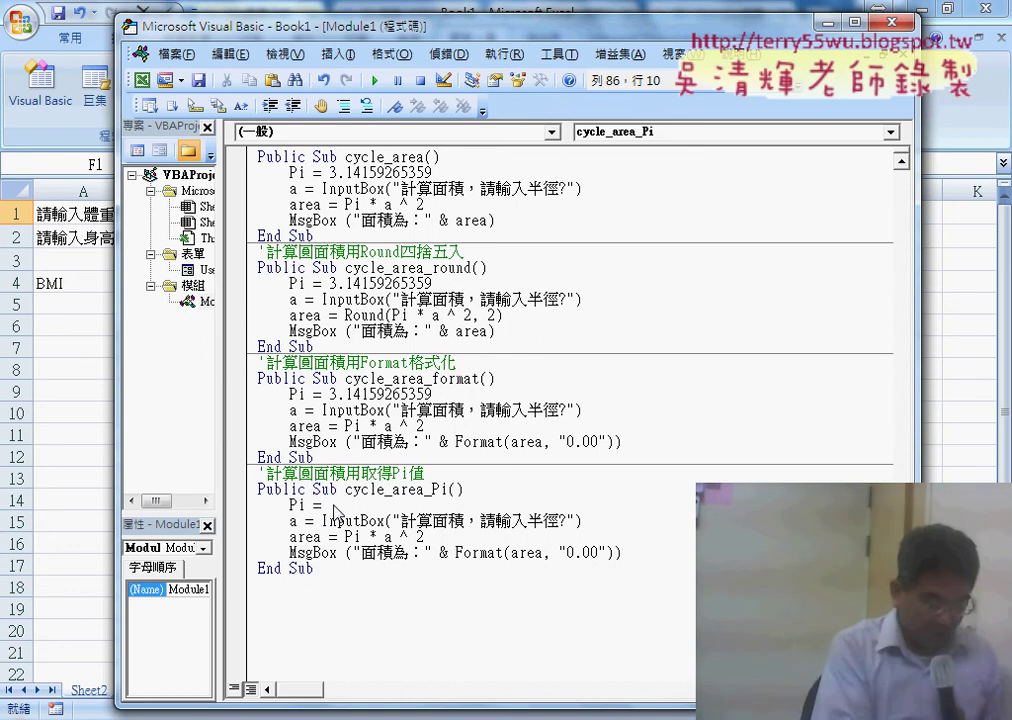
Complete the line as 'Pi = application', correcting the misspelt applivation
text(a)
key(ctrl+space)
click(335, 505)
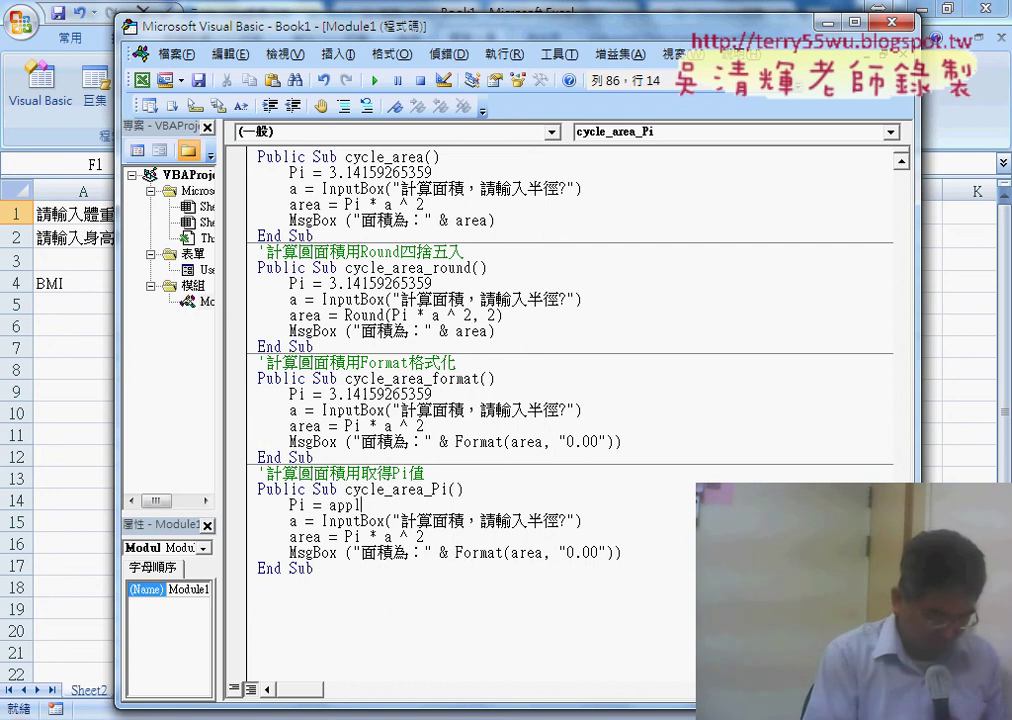
text(ica)
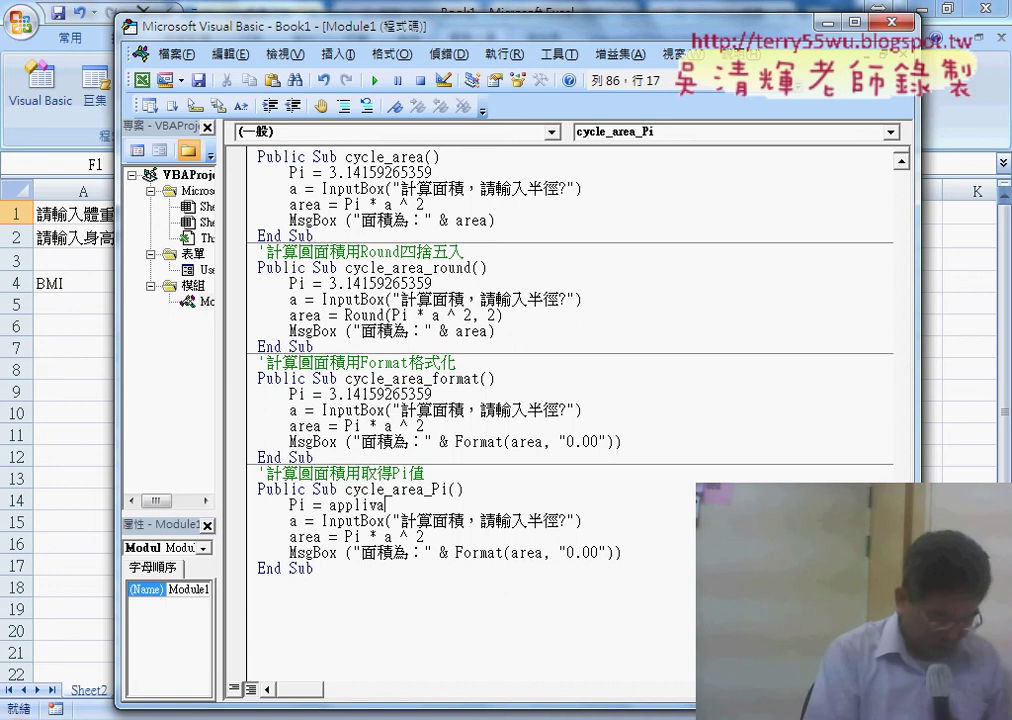
text(tion)
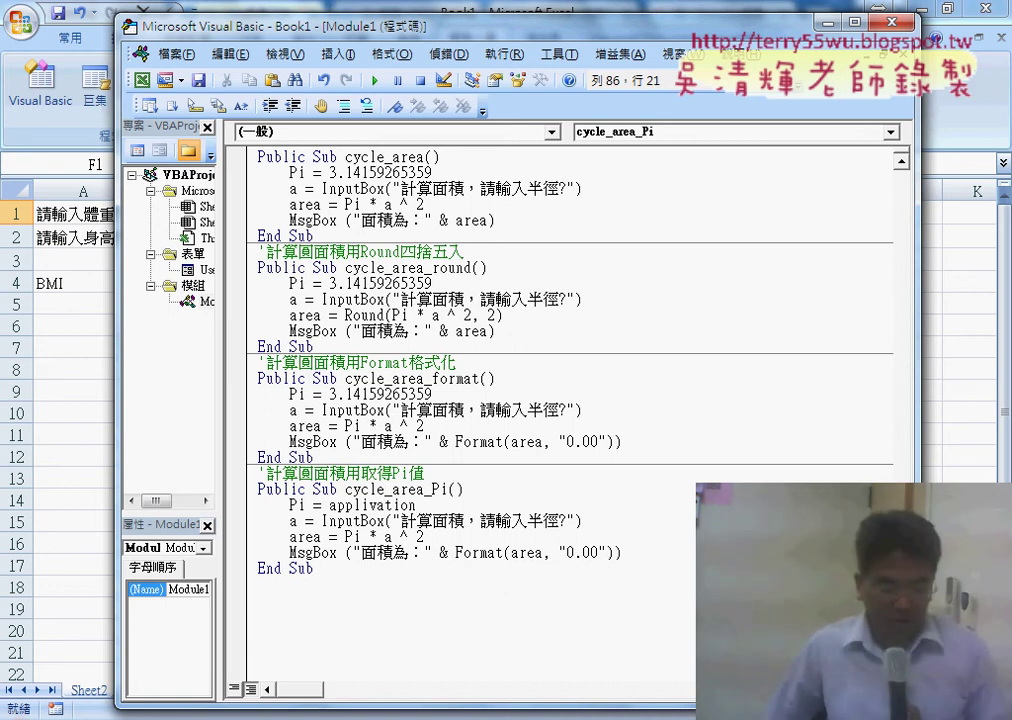
key(Left)
key(Left)
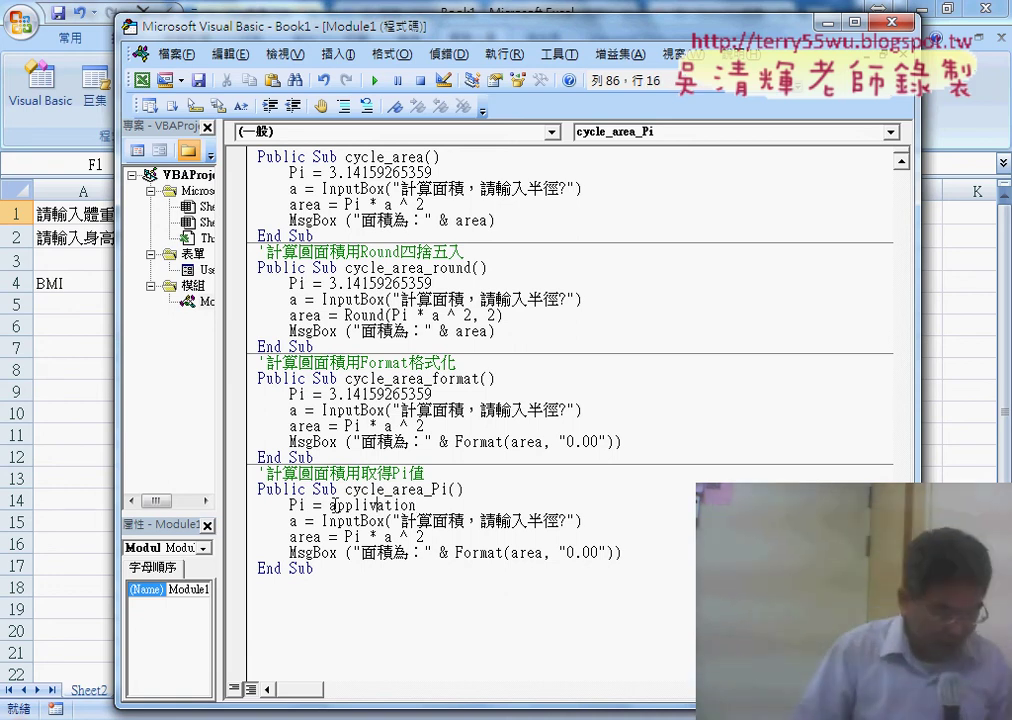
key(BackSpace)
text(c)
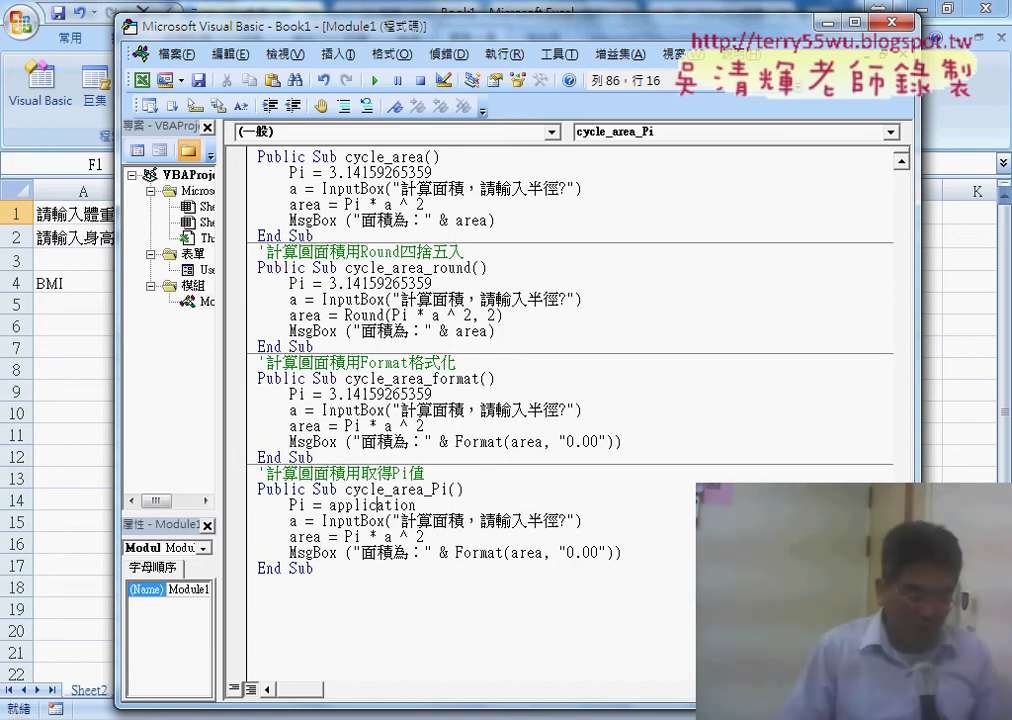
click(393, 505)
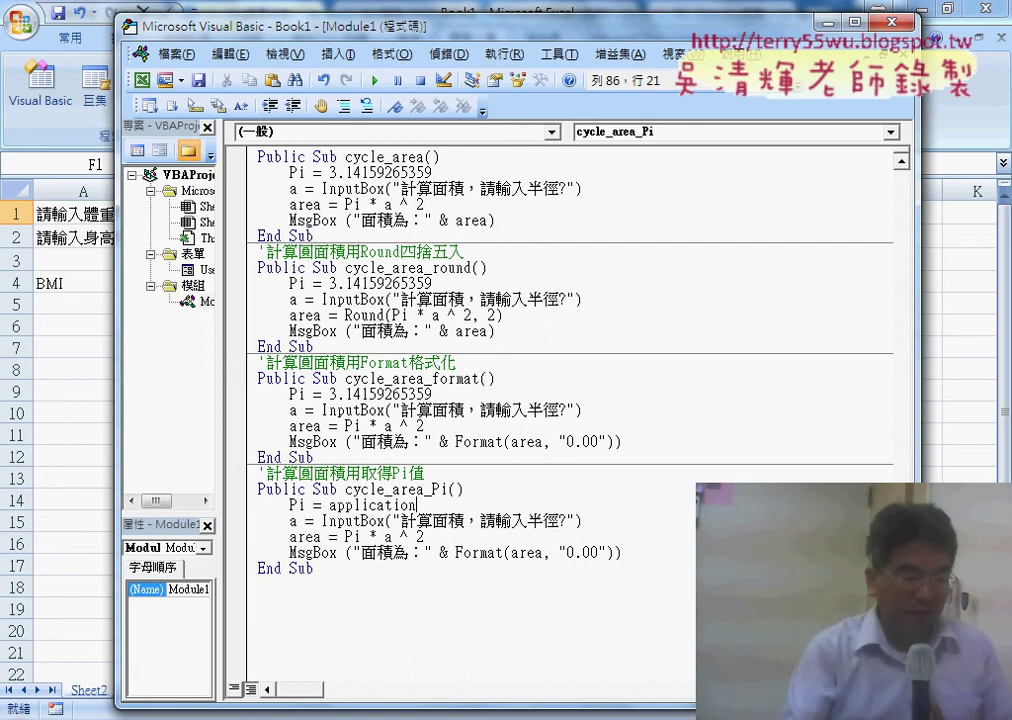
Extend the Pi line to 'Application.WorksheetFunction.p' using the IntelliSense member list
mouse_move(260, 26)
mouse_down()
mouse_move(363, 197)
mouse_move(292, 178)
mouse_up()
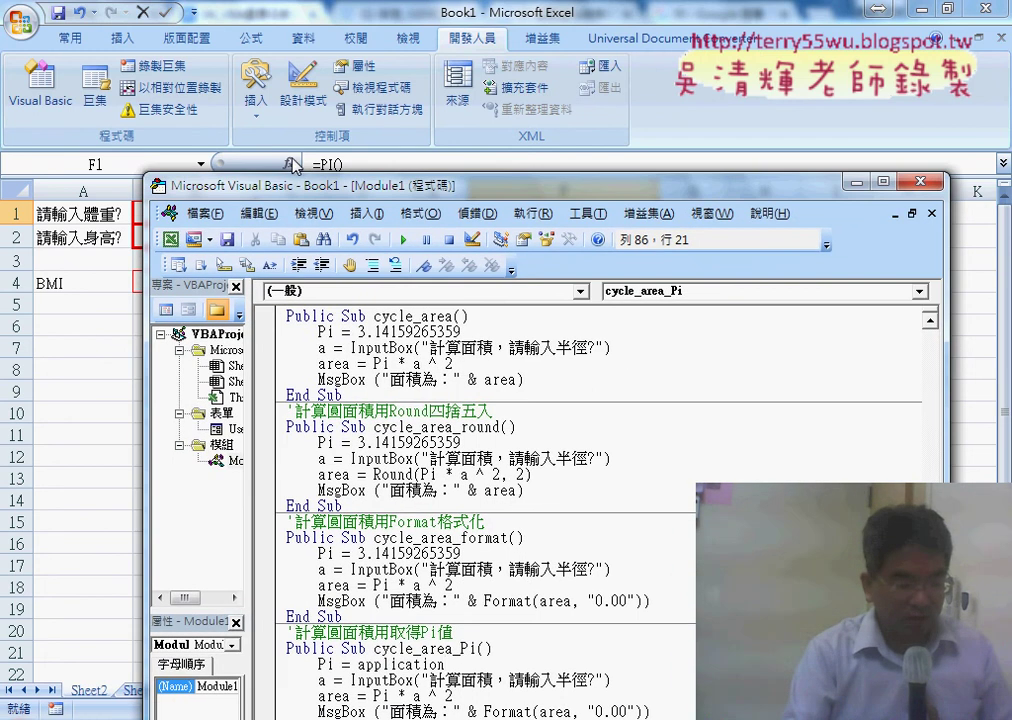
drag(317, 193, 494, 68)
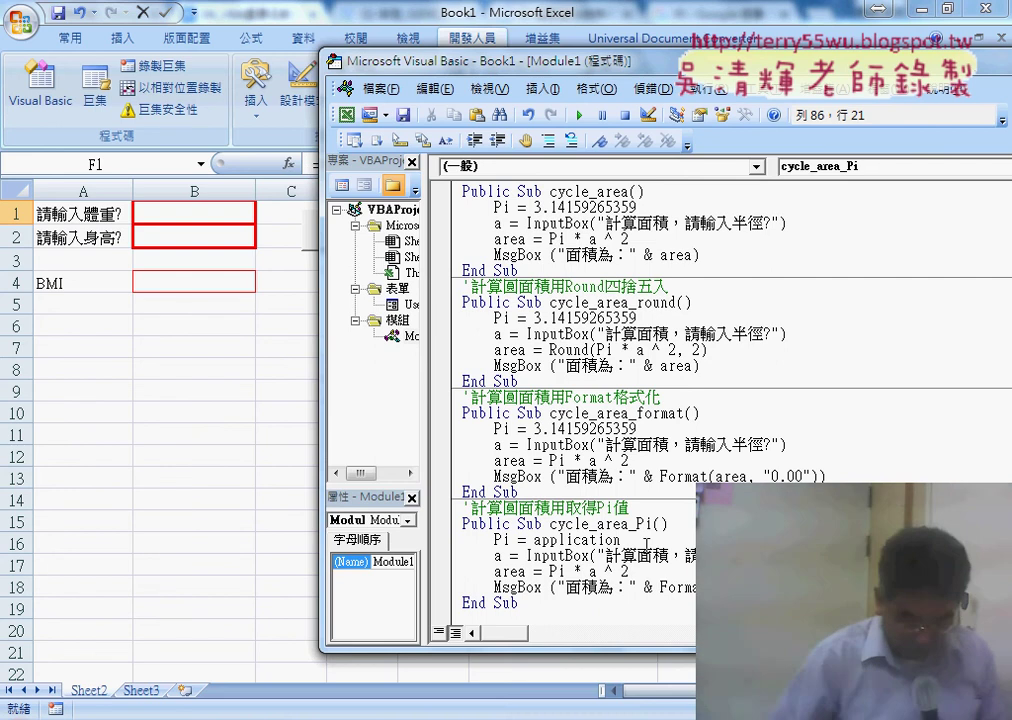
text(.)
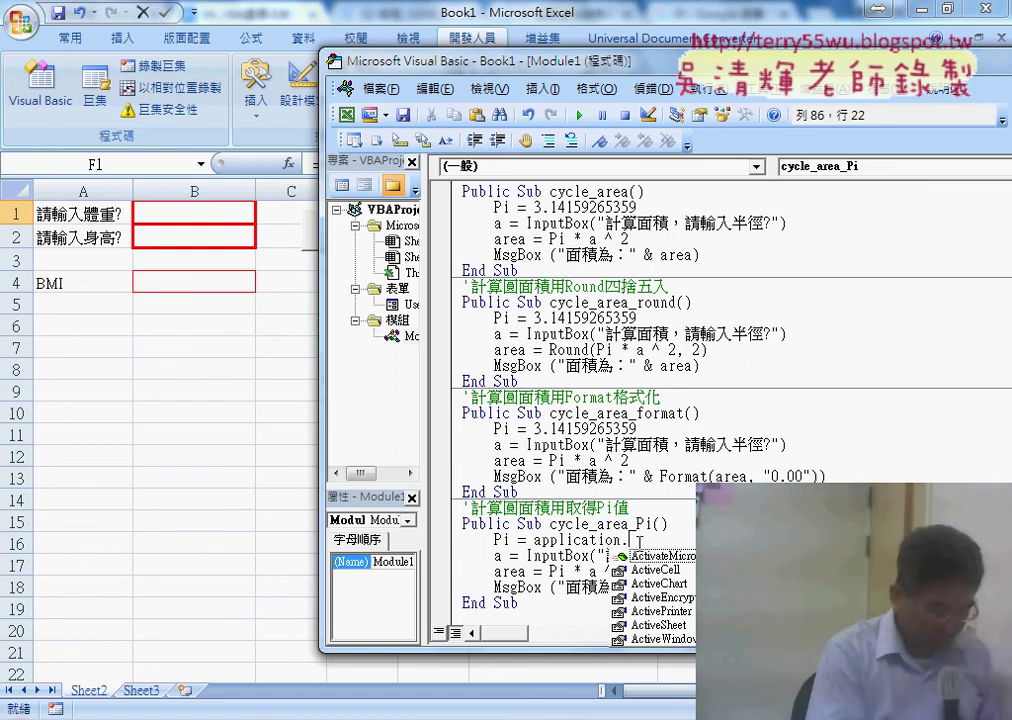
text(w)
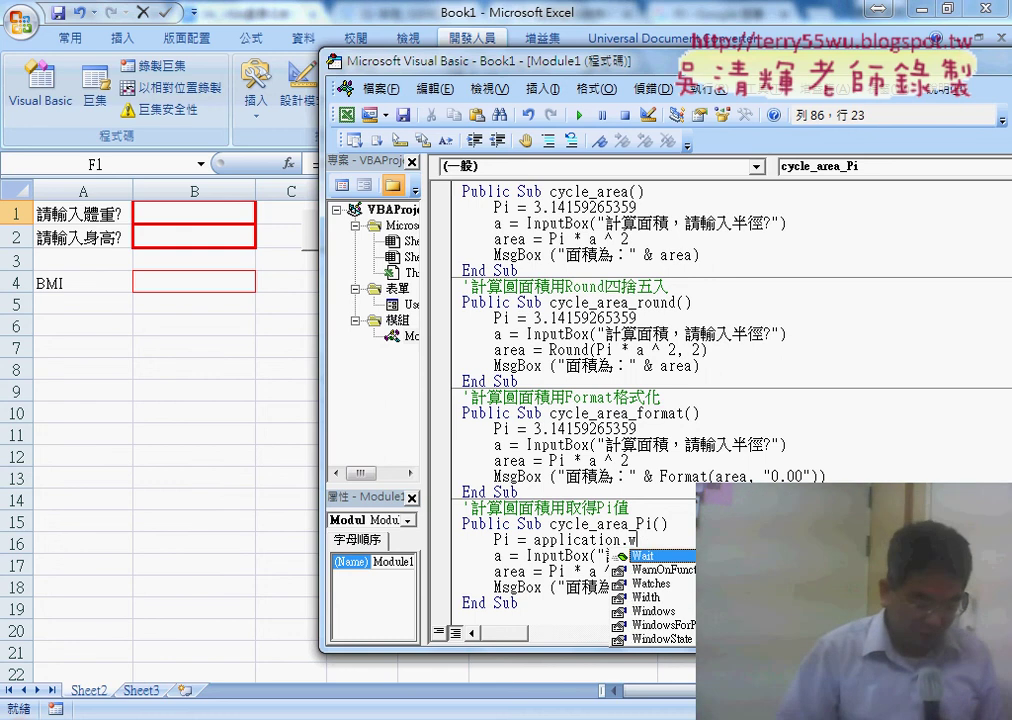
key(Down)
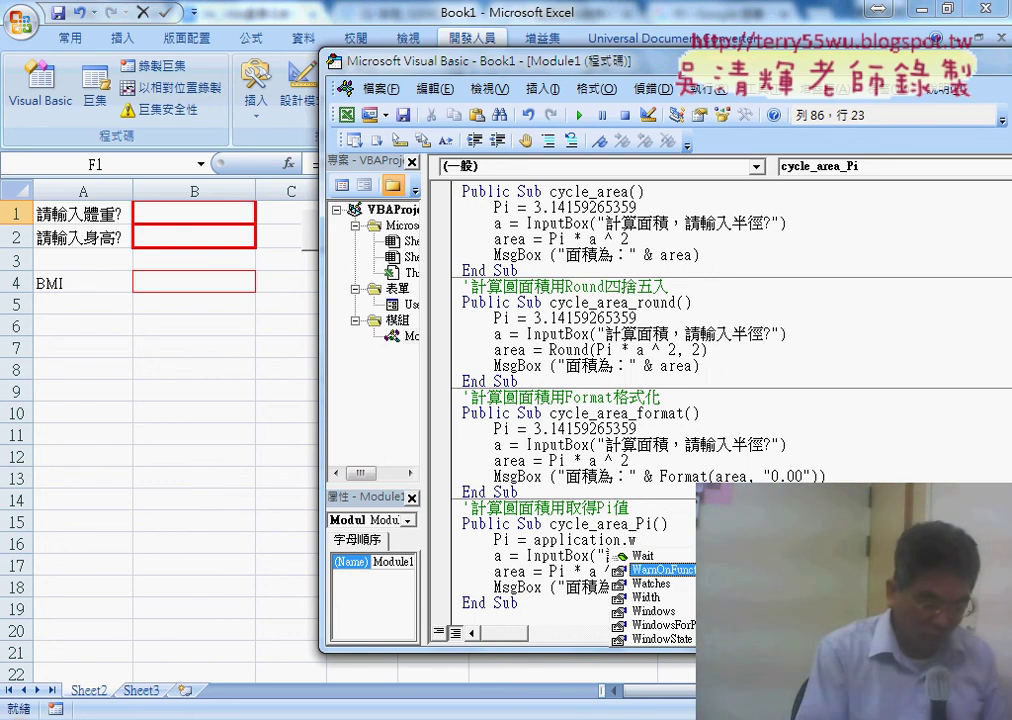
text(o)
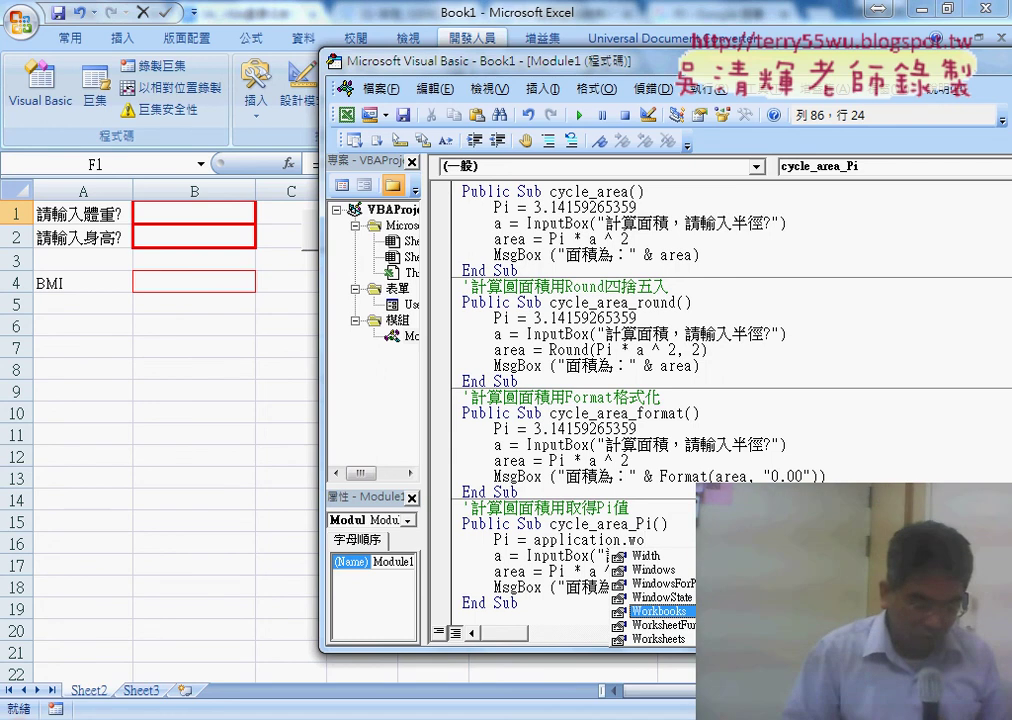
key(Down)
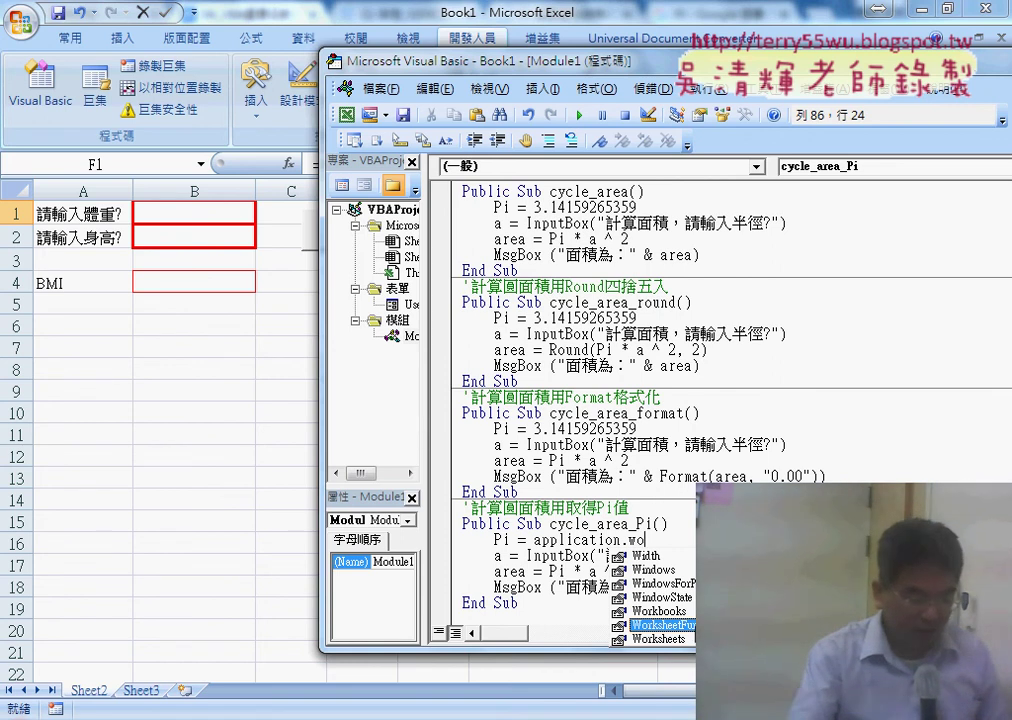
double_click(692, 626)
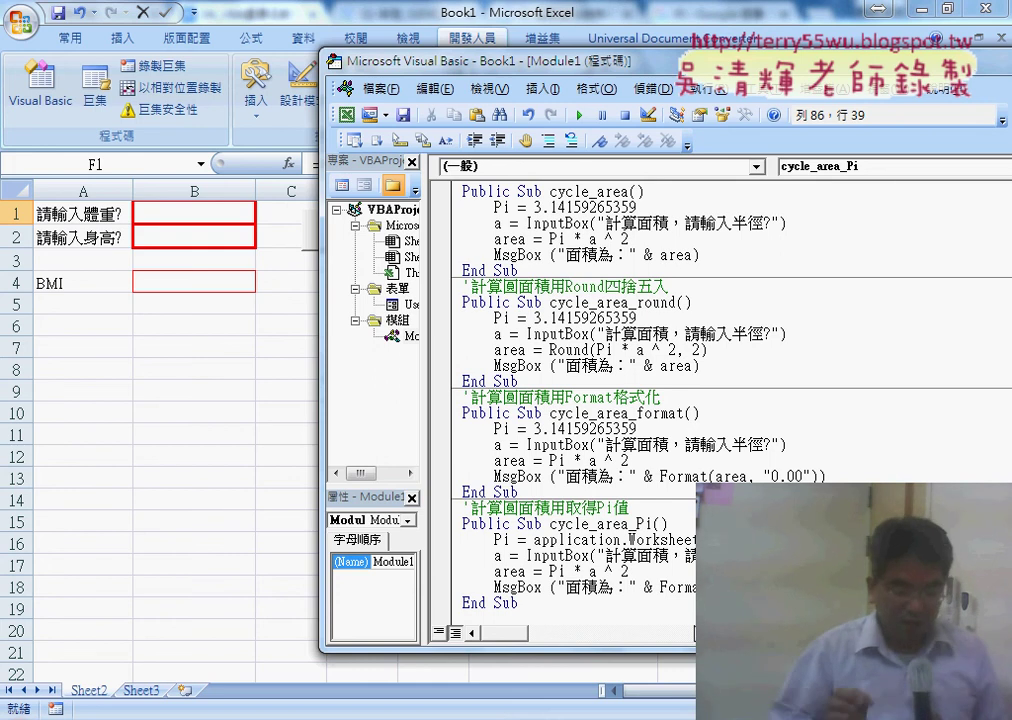
text(.)
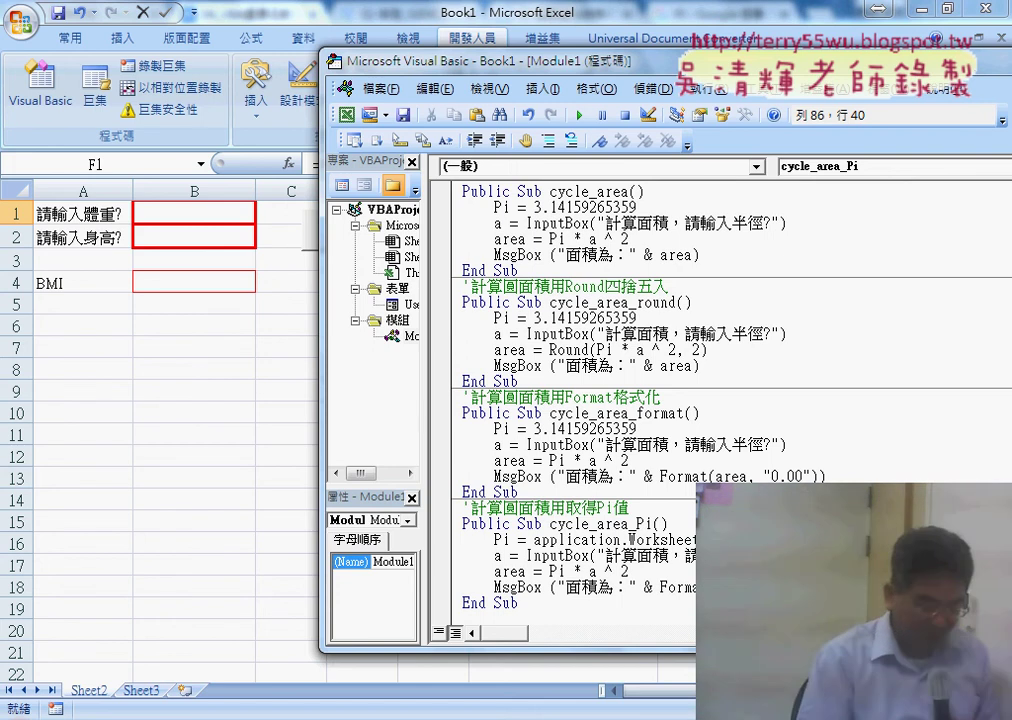
text(p)
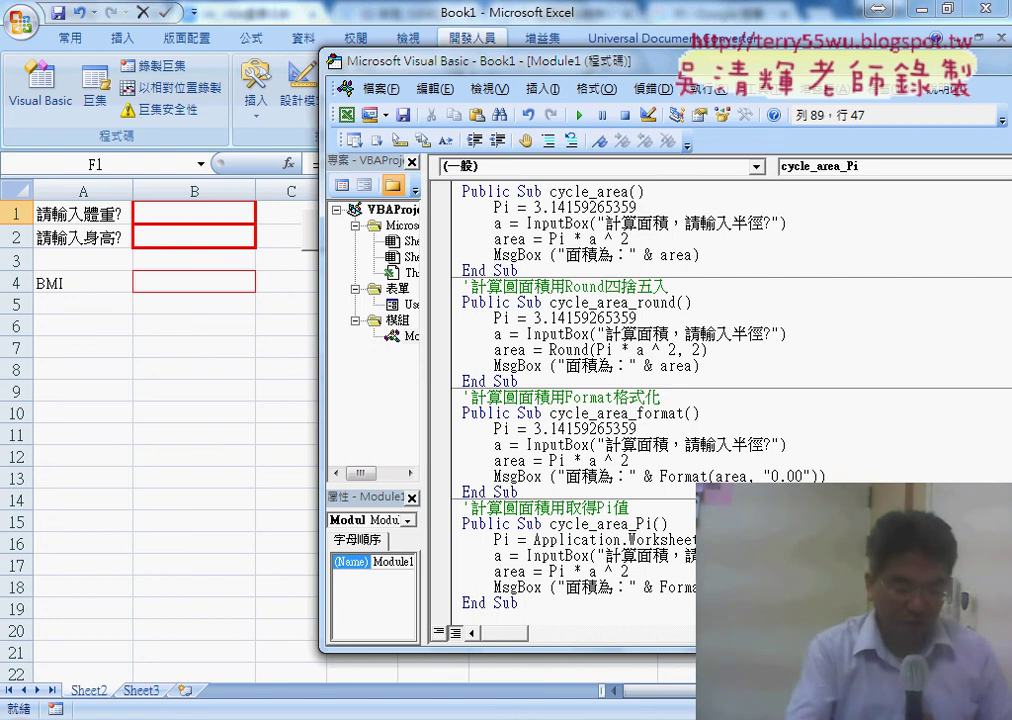
Highlight the Application.WorksheetFunction expression, then the variable Pi, to explain them
key(ctrl+shift+Left)
key(ctrl+shift+Left)
key(ctrl+shift+Left)
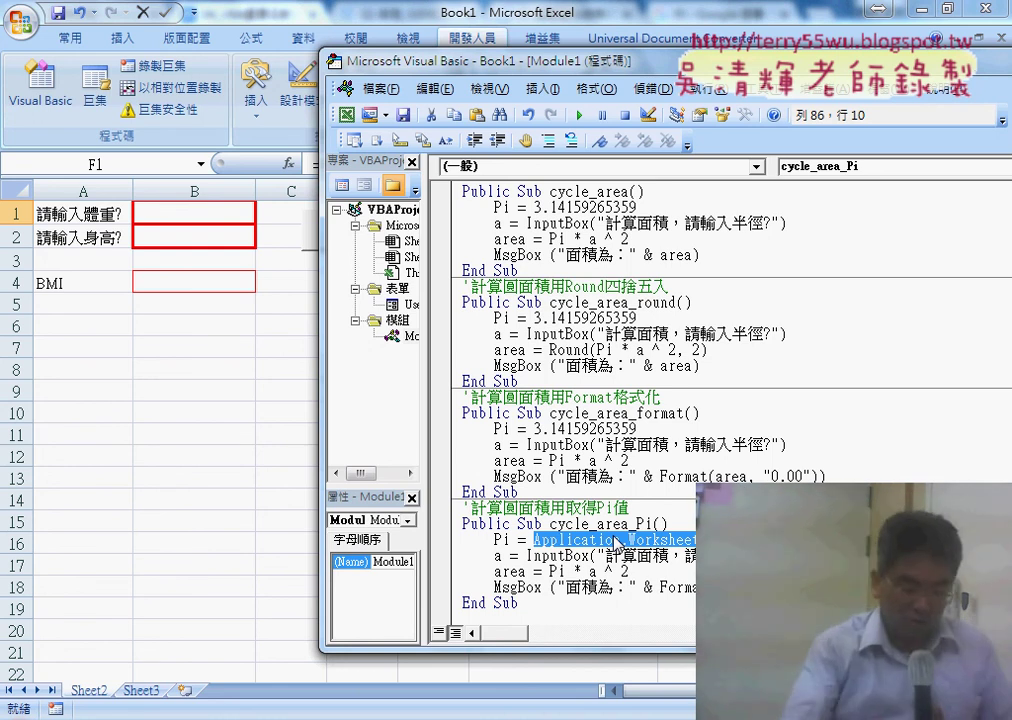
drag(510, 538, 495, 540)
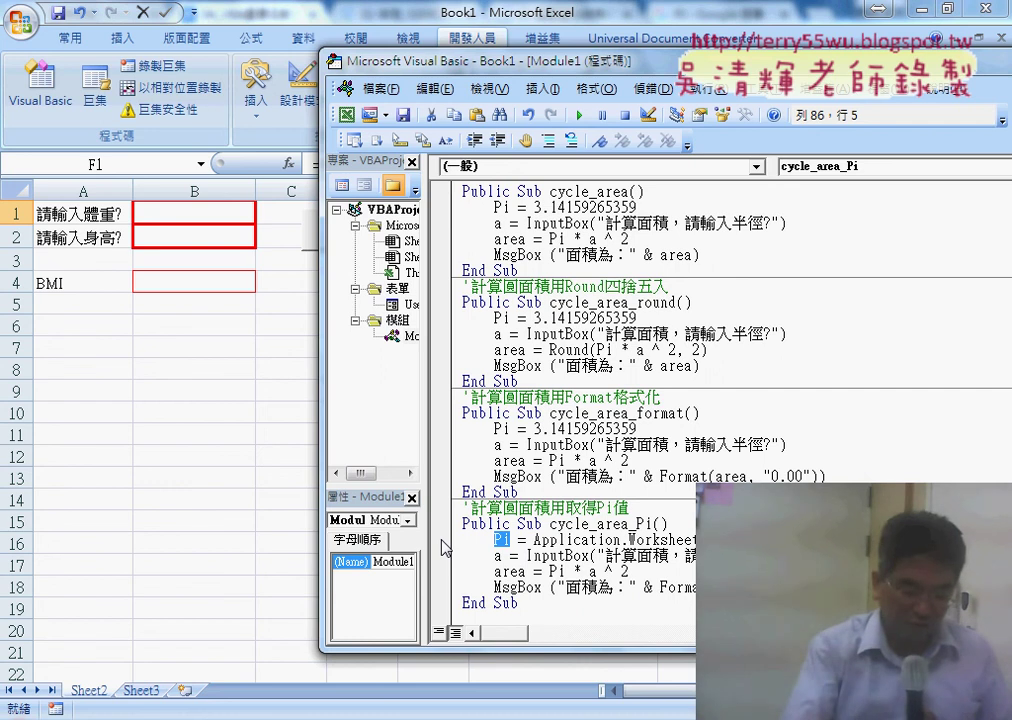
Set breakpoints on the Pi and InputBox lines of cycle_area_Pi
click(441, 540)
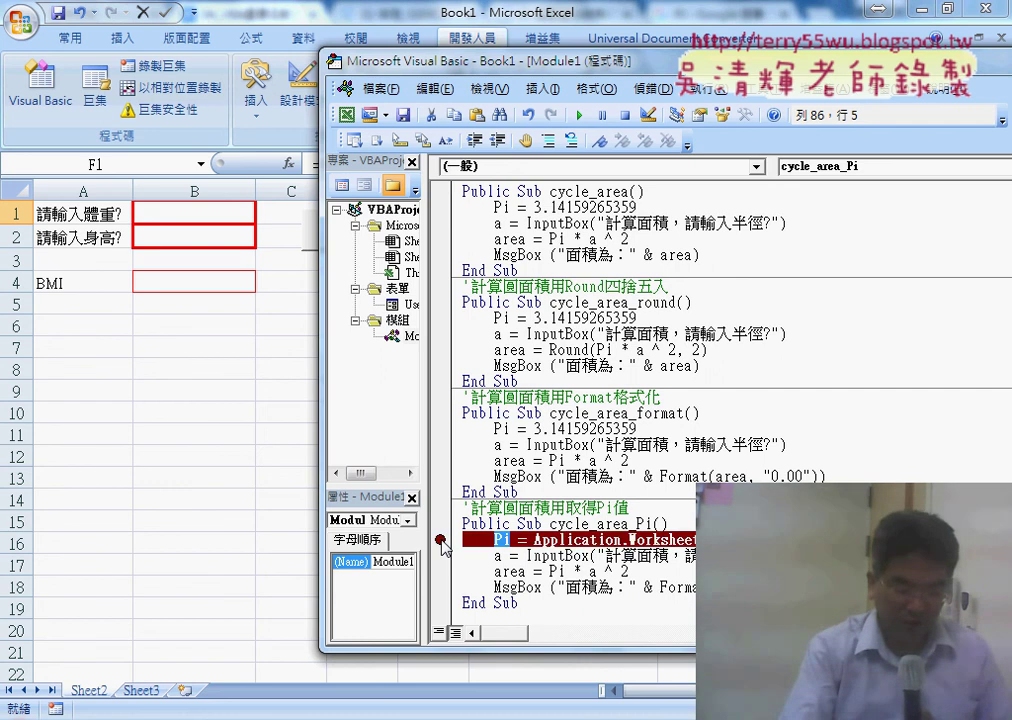
click(441, 541)
click(442, 541)
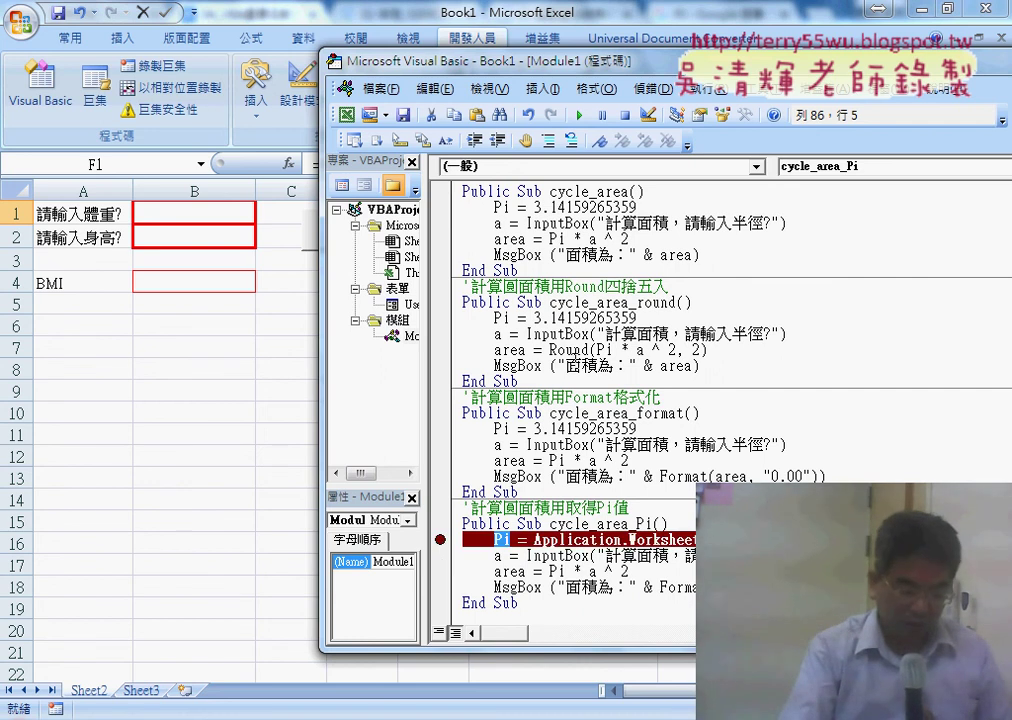
click(441, 555)
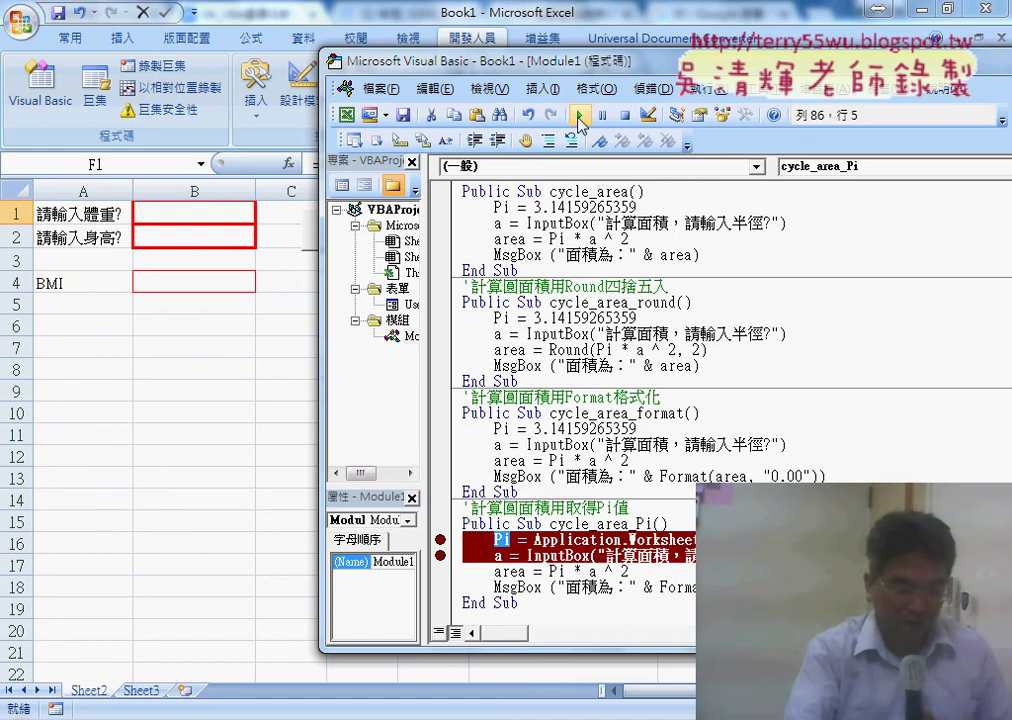
click(441, 555)
click(441, 541)
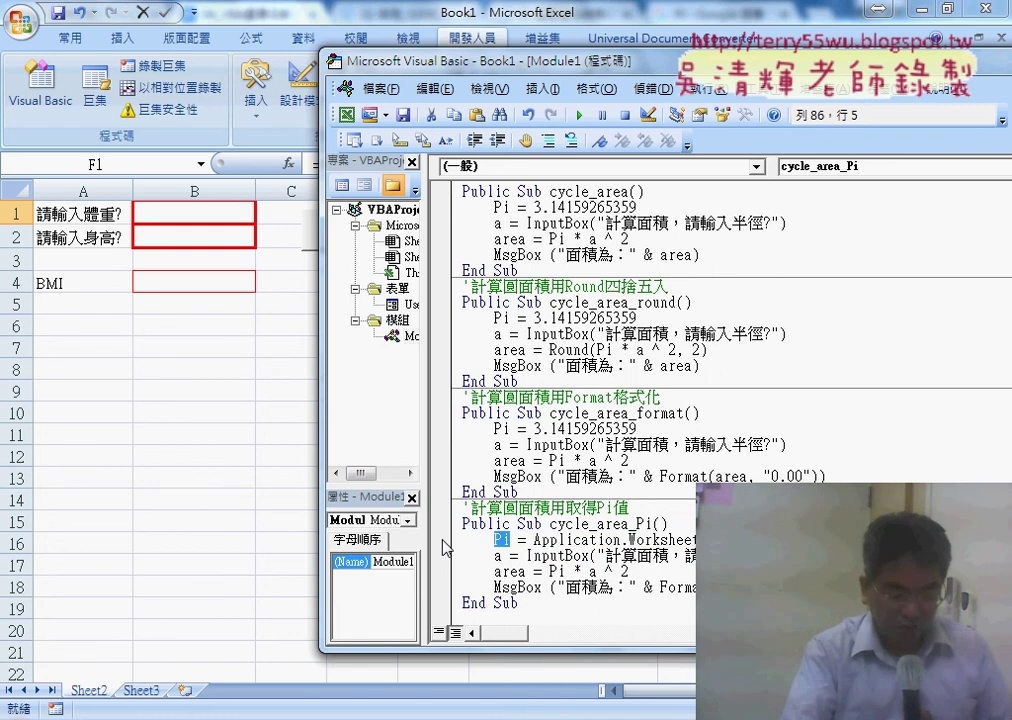
click(441, 540)
click(441, 555)
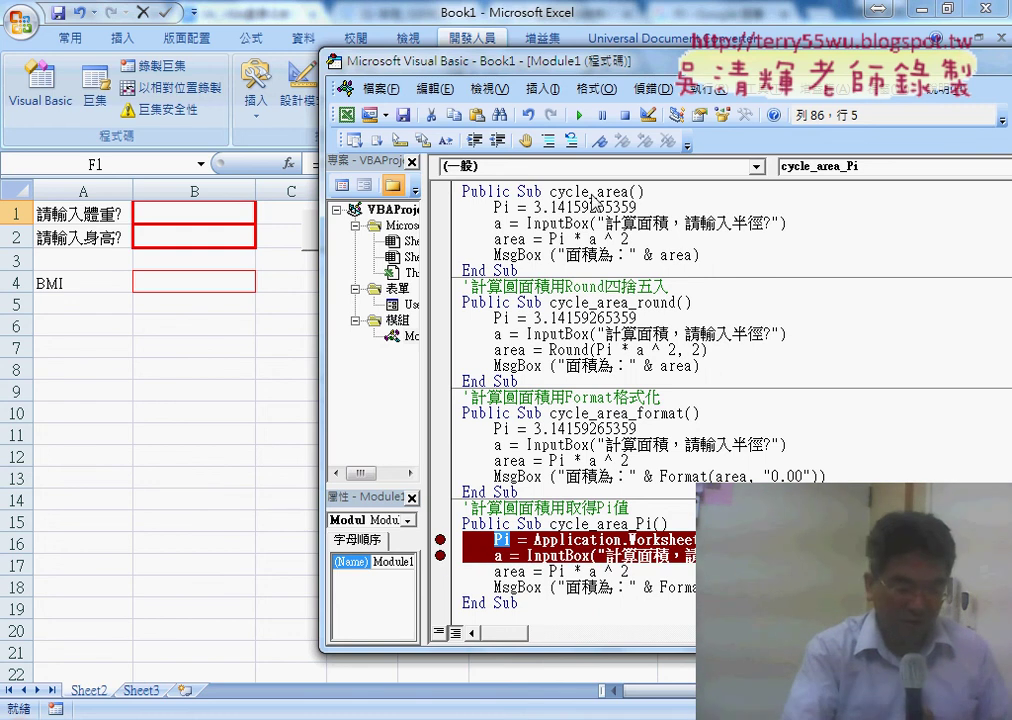
Run the macro to the Pi breakpoint and step to the InputBox radius prompt
click(579, 115)
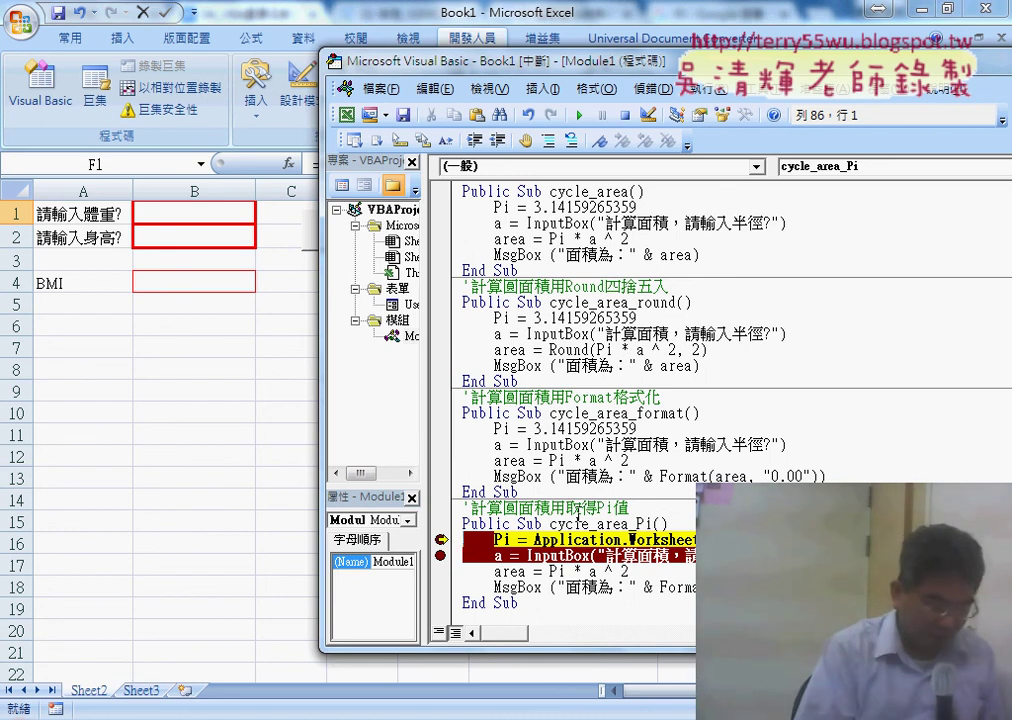
key(F8)
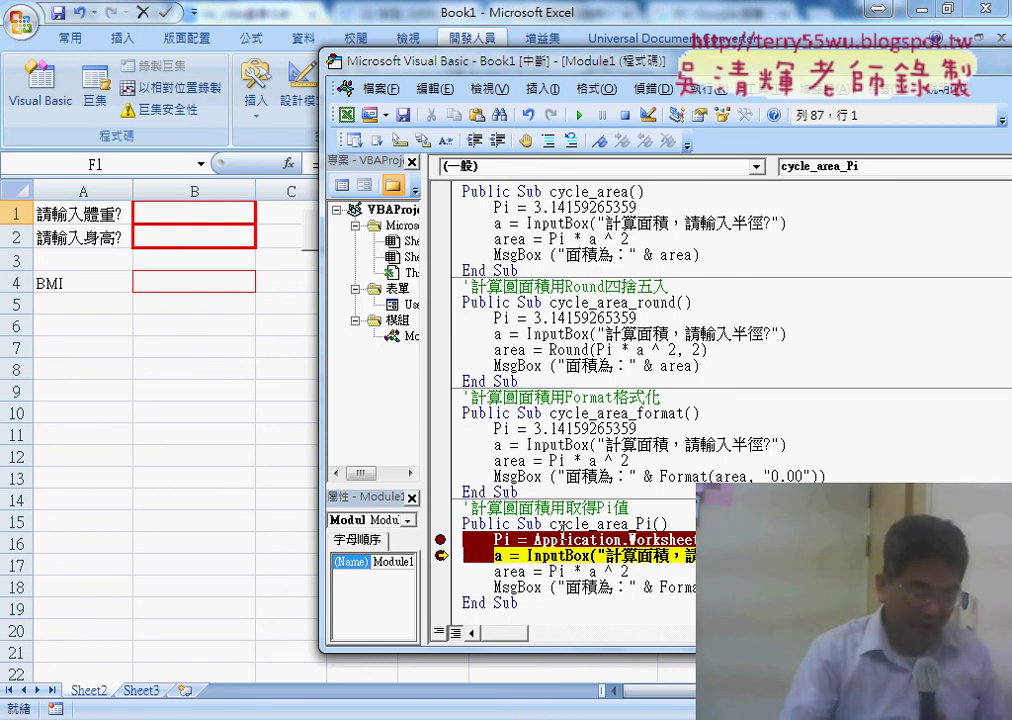
key(F8)
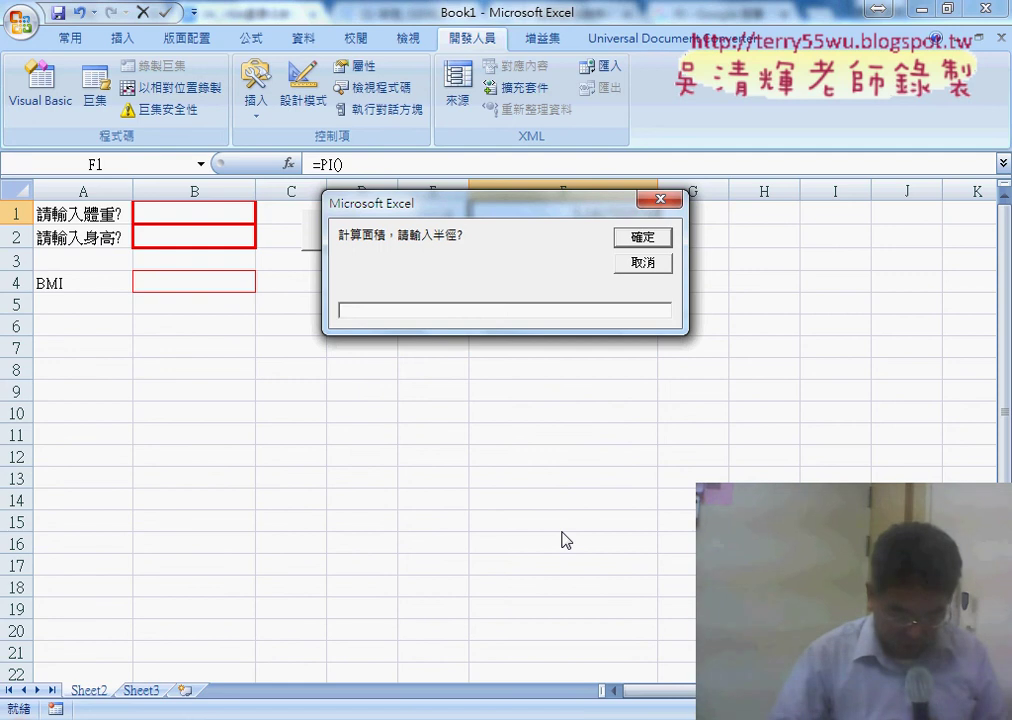
Enter 7 as the radius in the macro's InputBox
text(7)
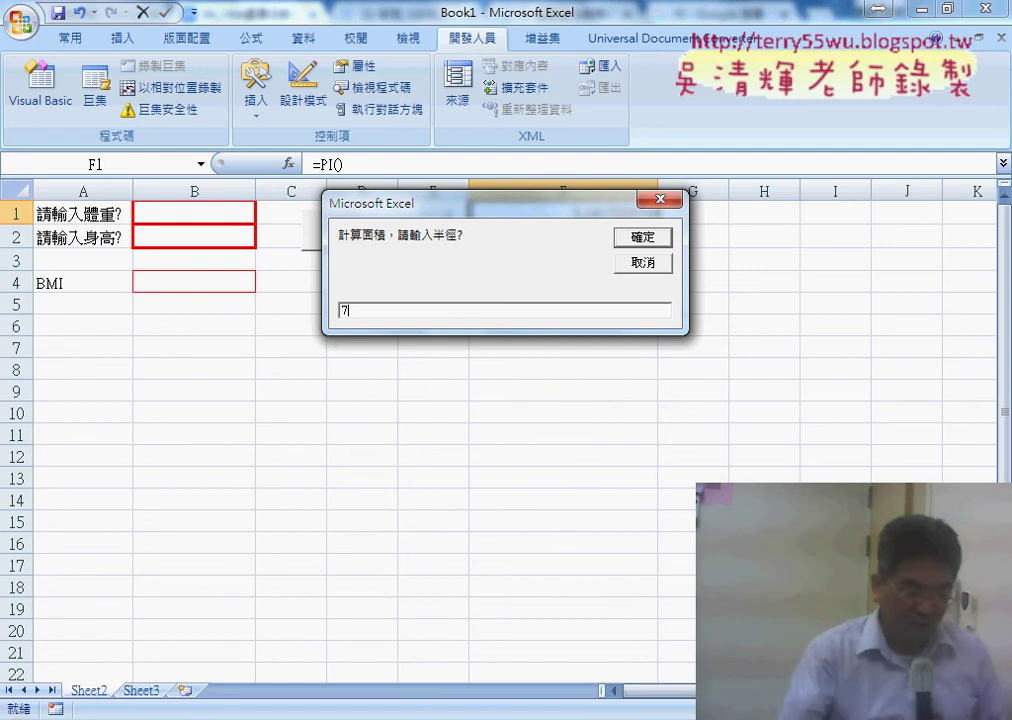
key(Return)
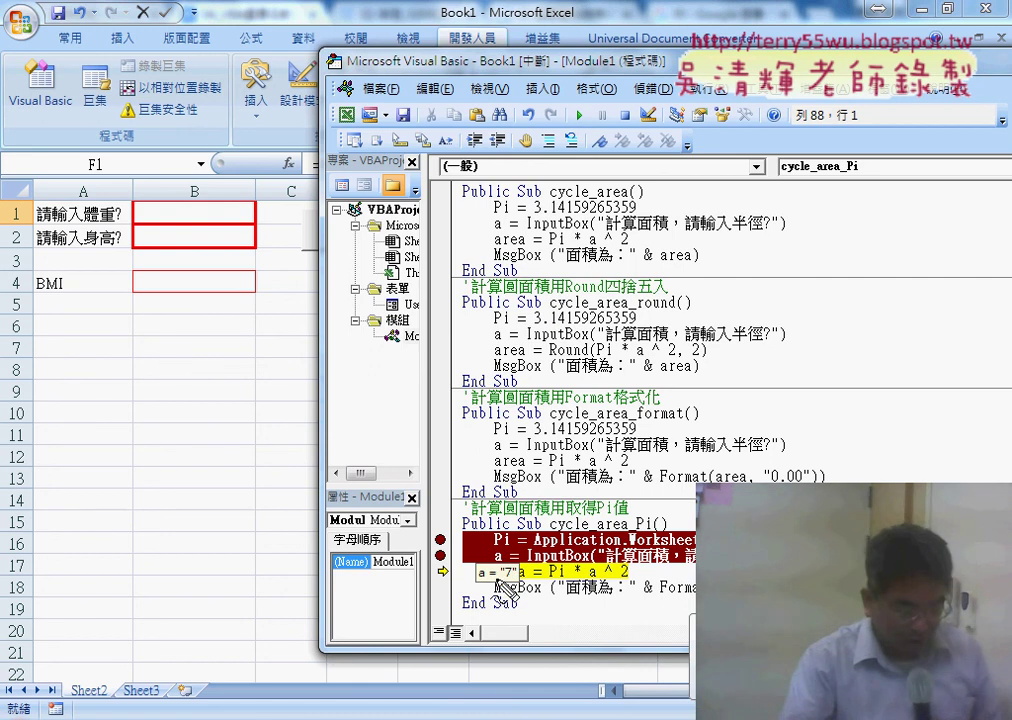
click(501, 565)
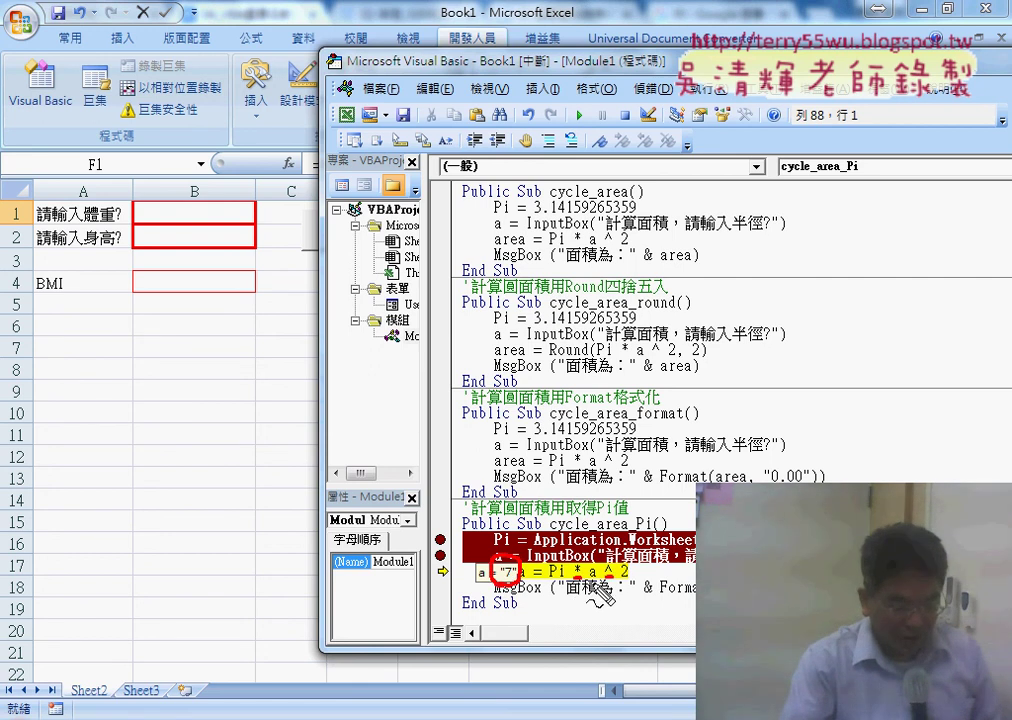
click(593, 572)
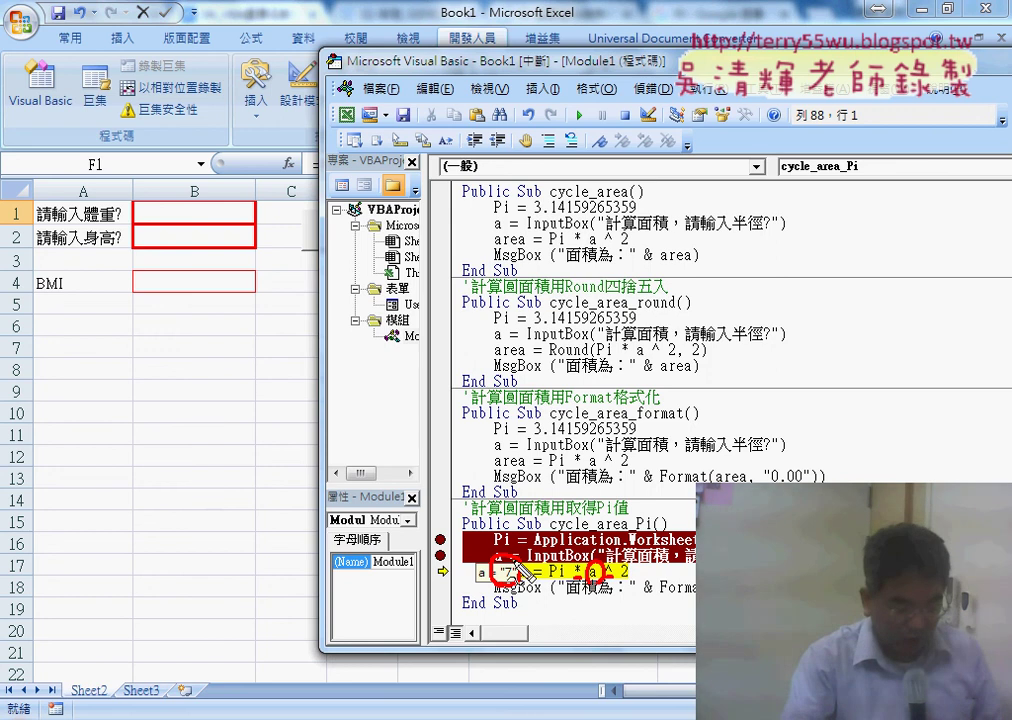
mouse_move(521, 567)
mouse_down()
mouse_move(603, 540)
mouse_move(646, 554)
mouse_up()
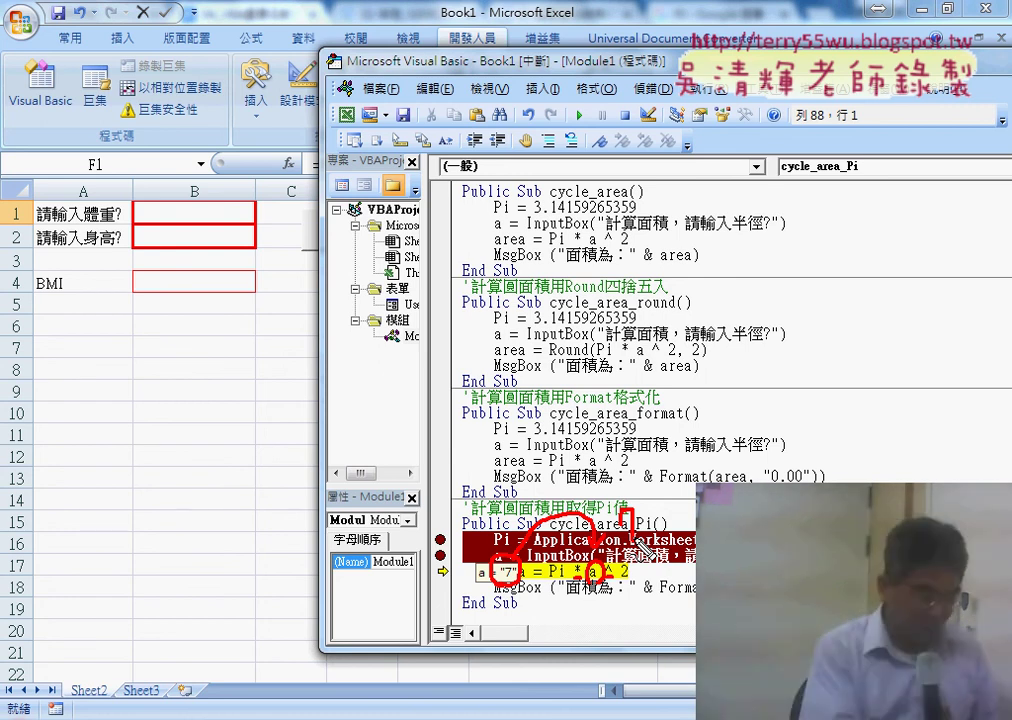
Step through the area and MsgBox lines and dismiss the 面積為：153.94 message
key(Escape)
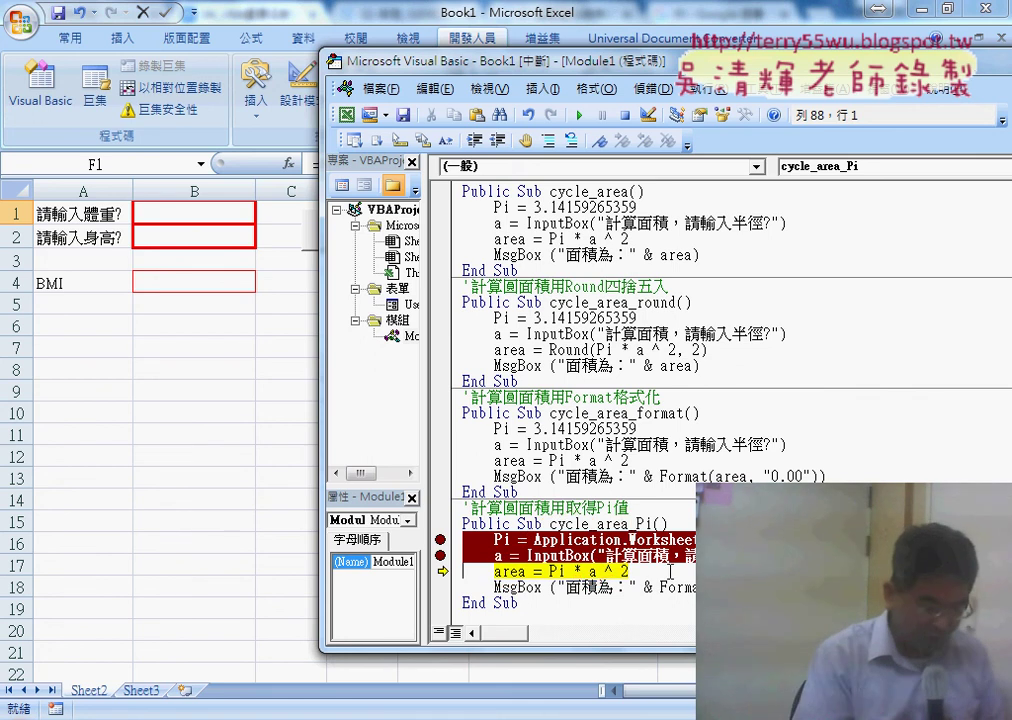
key(F8)
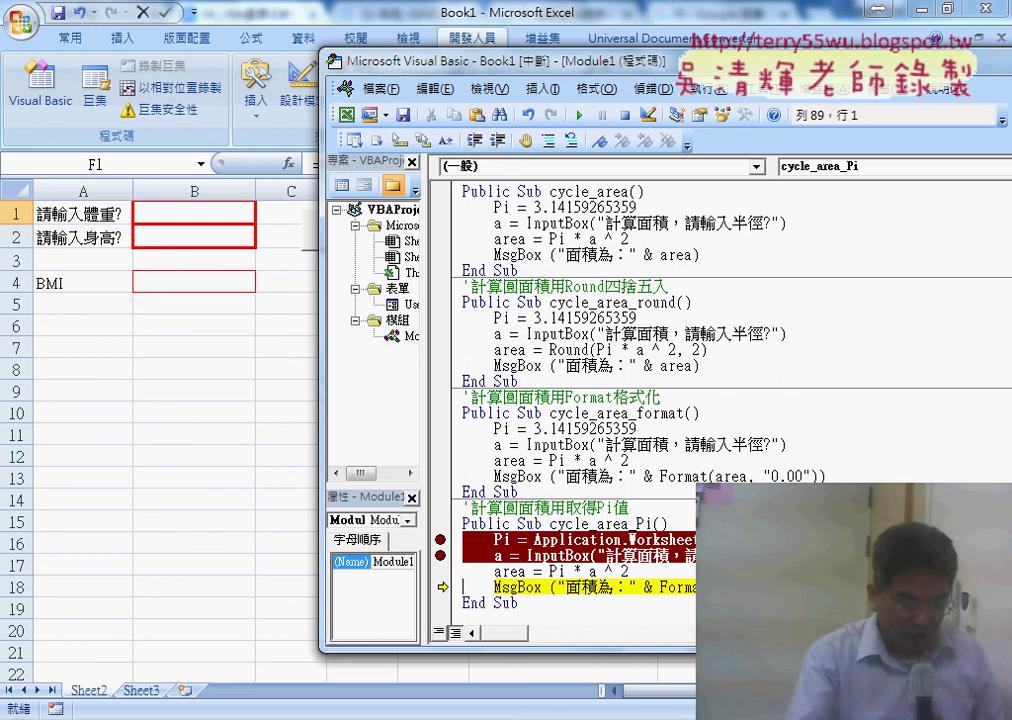
key(Right)
key(Right)
key(Right)
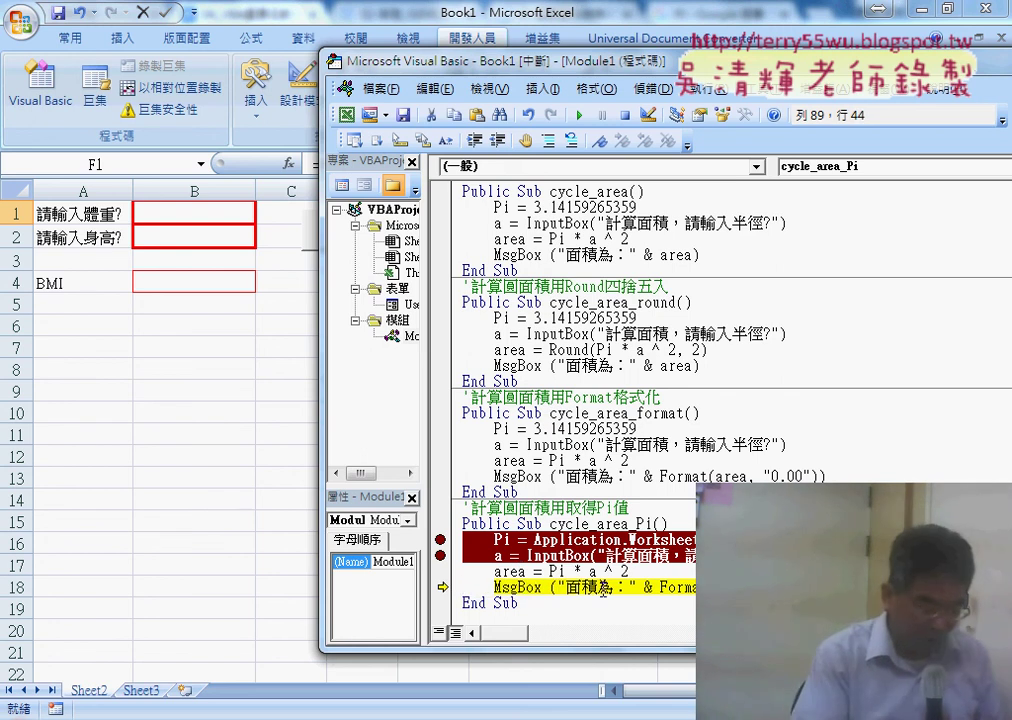
key(F8)
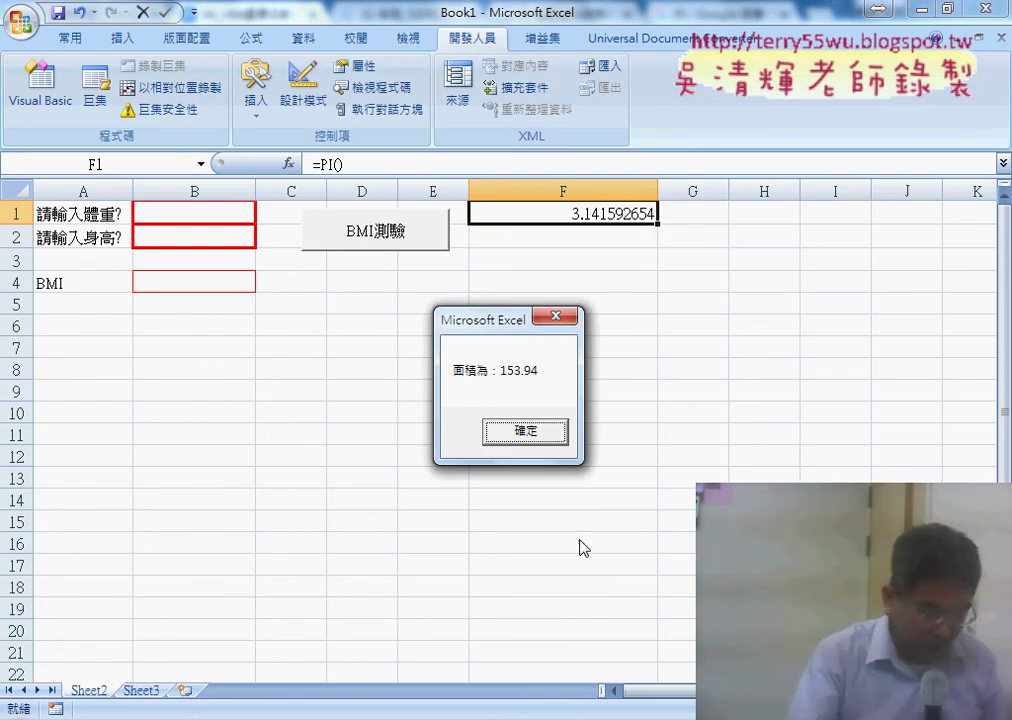
click(525, 431)
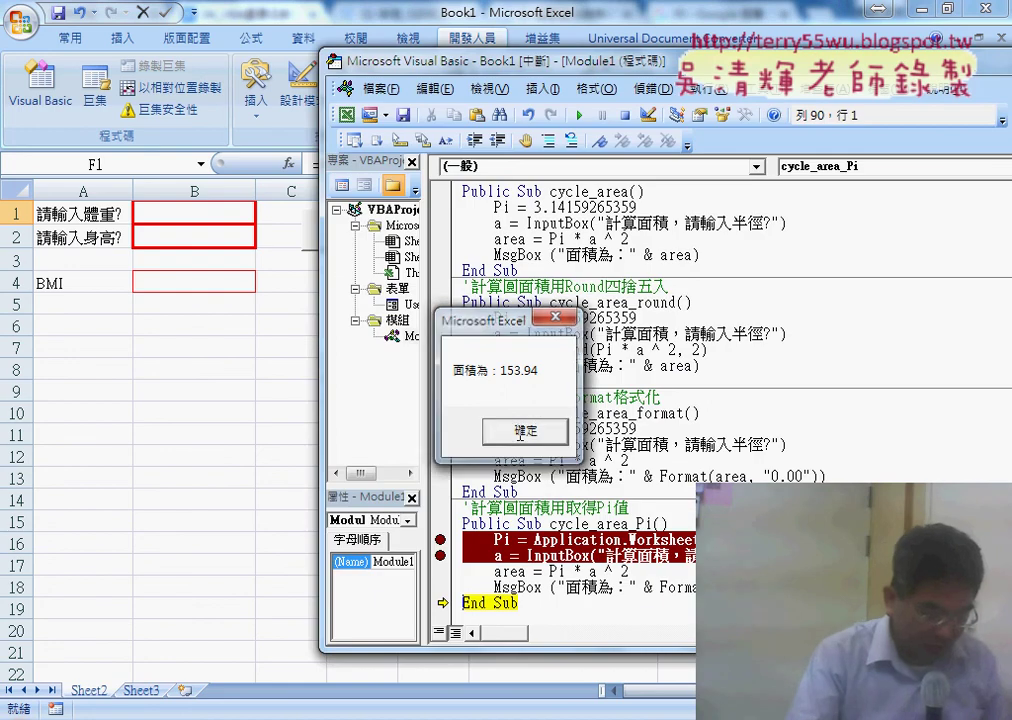
Remove both breakpoints and cut the Pi line back to 'Pi = Application.'
click(440, 539)
click(440, 555)
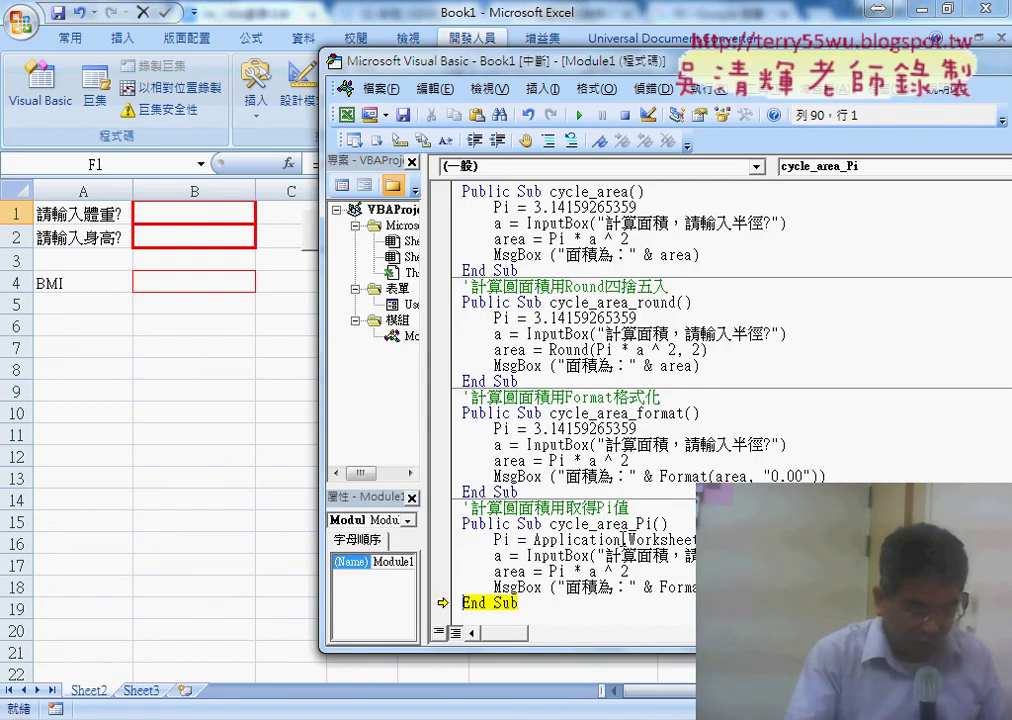
drag(533, 539, 604, 540)
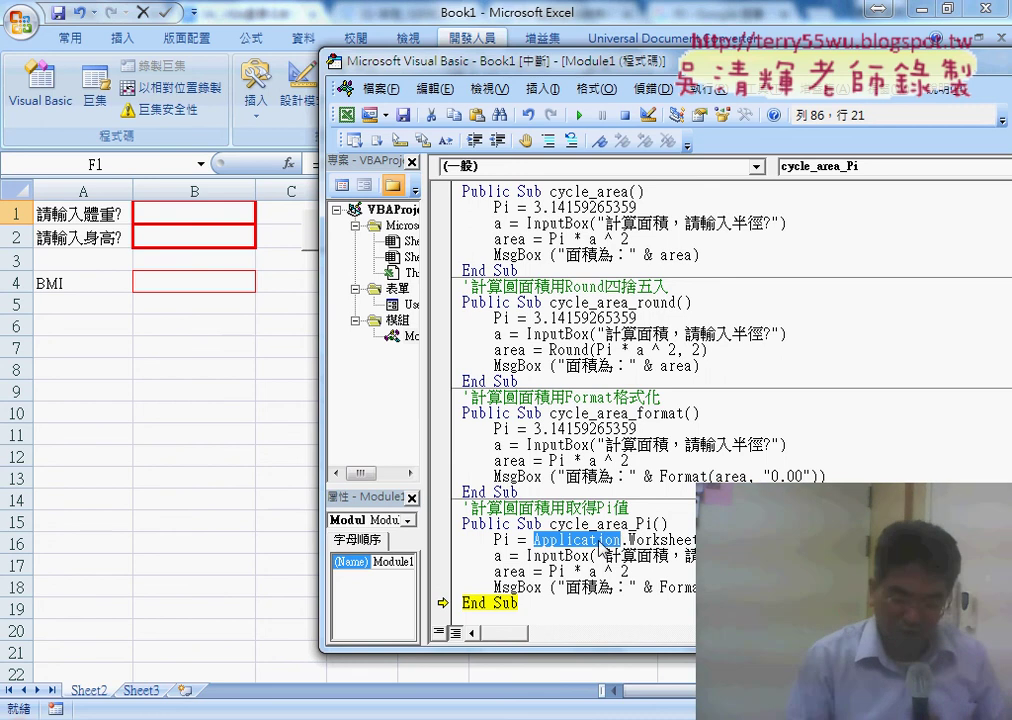
mouse_move(575, 540)
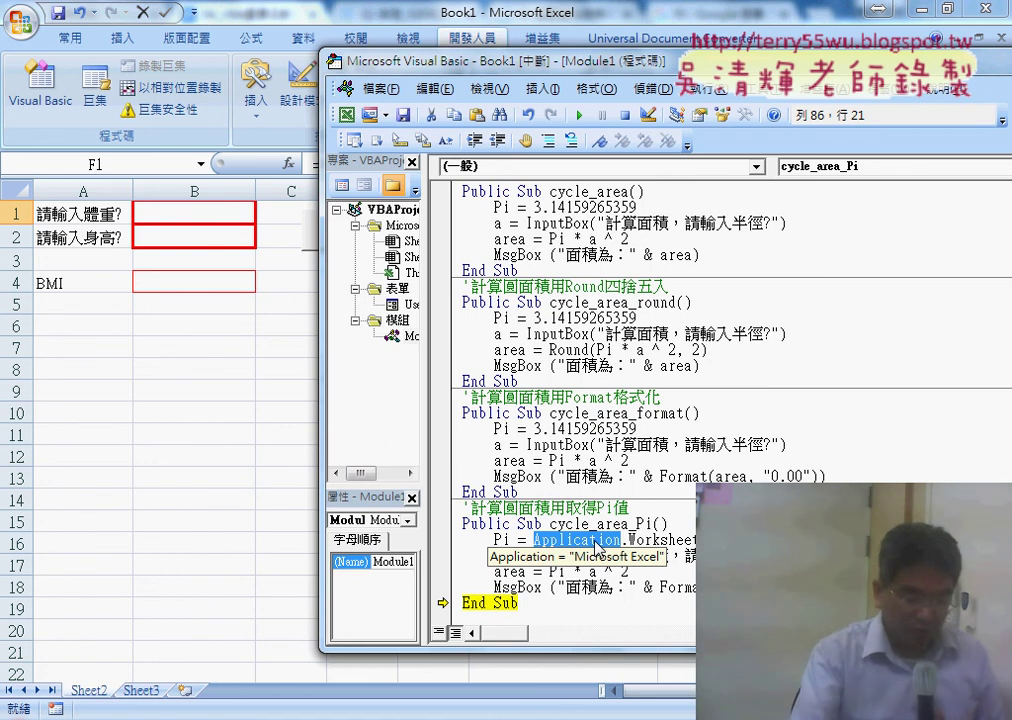
click(581, 540)
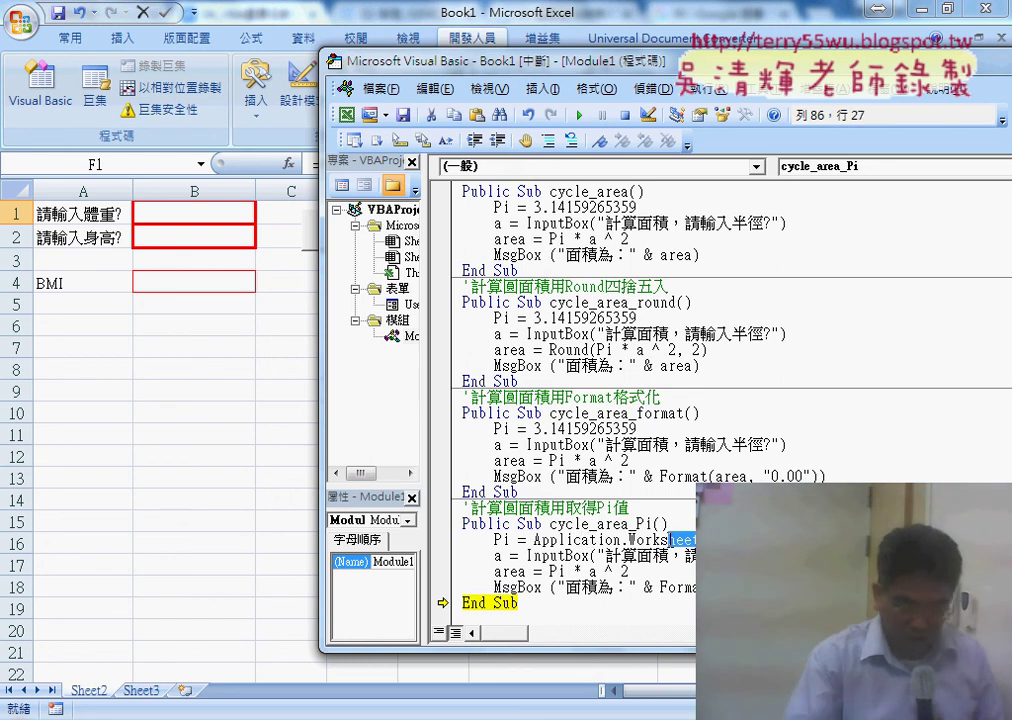
drag(627, 540, 695, 540)
text(.)
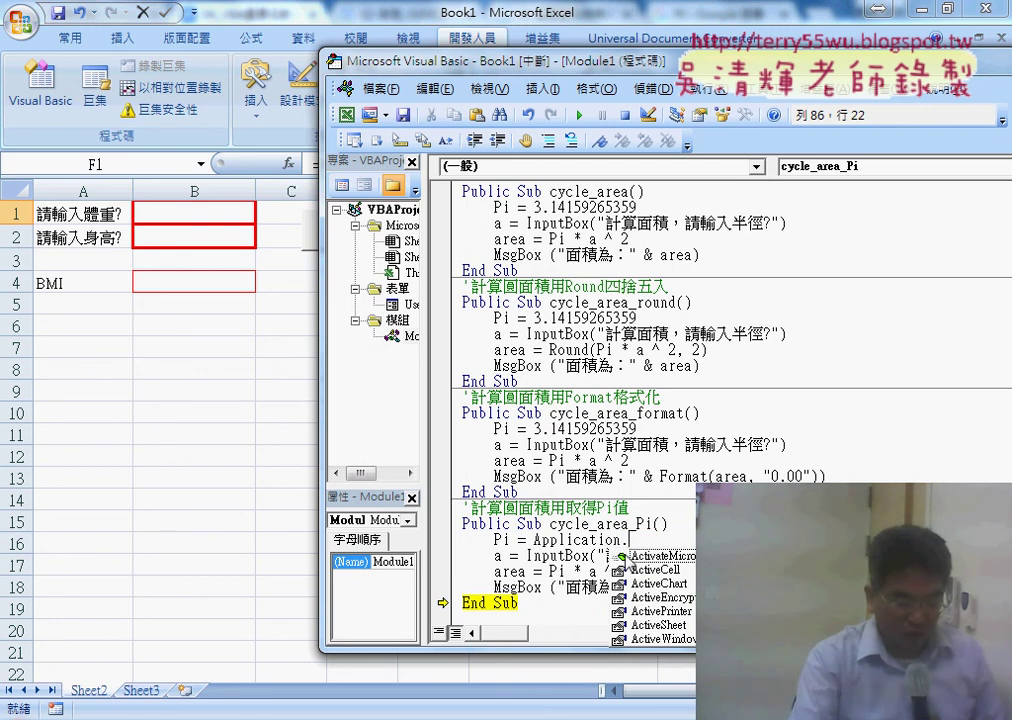
Scroll through the Application member list without choosing a member
scroll(655, 597, down, 10)
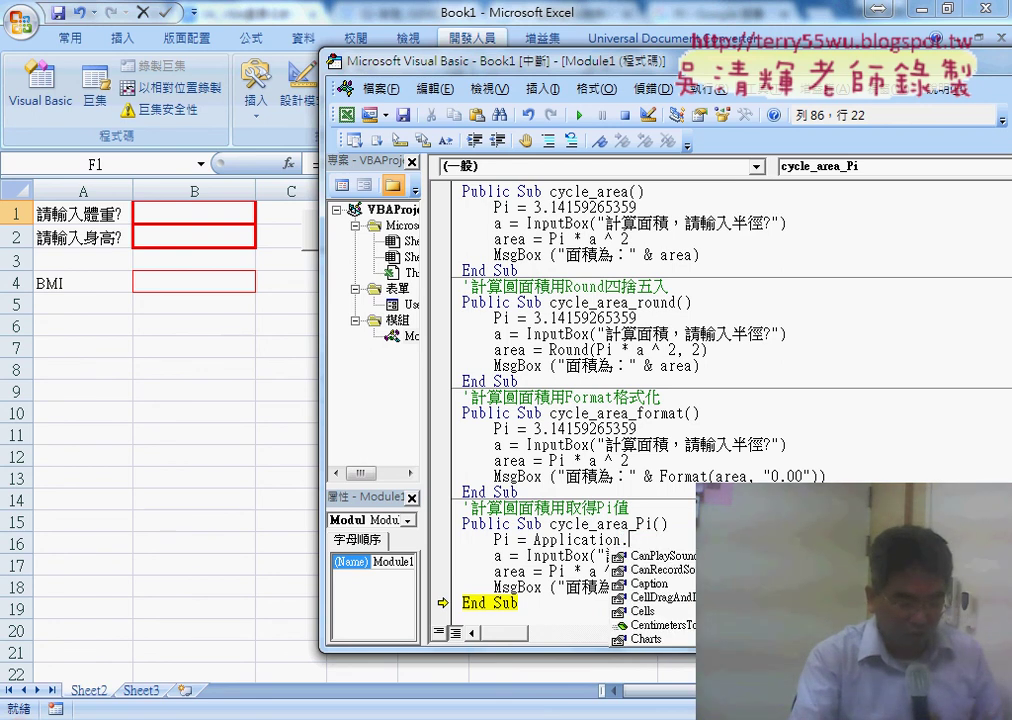
scroll(655, 597, down, 10)
scroll(655, 597, down, 10)
scroll(655, 597, down, 10)
scroll(655, 597, down, 5)
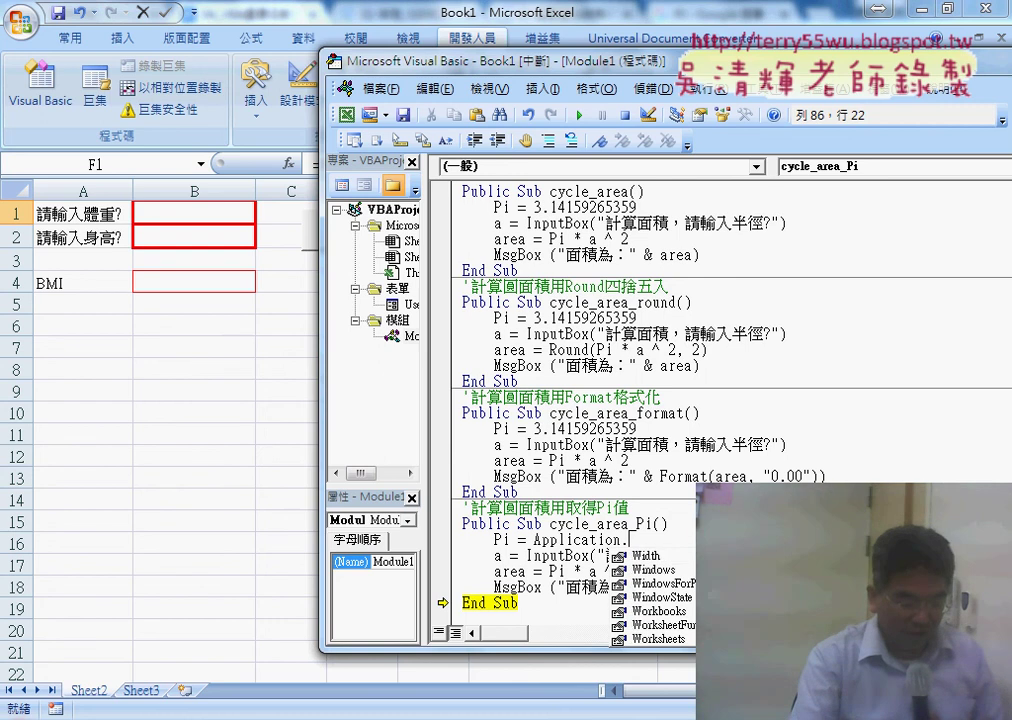
scroll(655, 597, up, 20)
scroll(655, 597, down, 5)
scroll(655, 597, down, 10)
scroll(655, 597, down, 10)
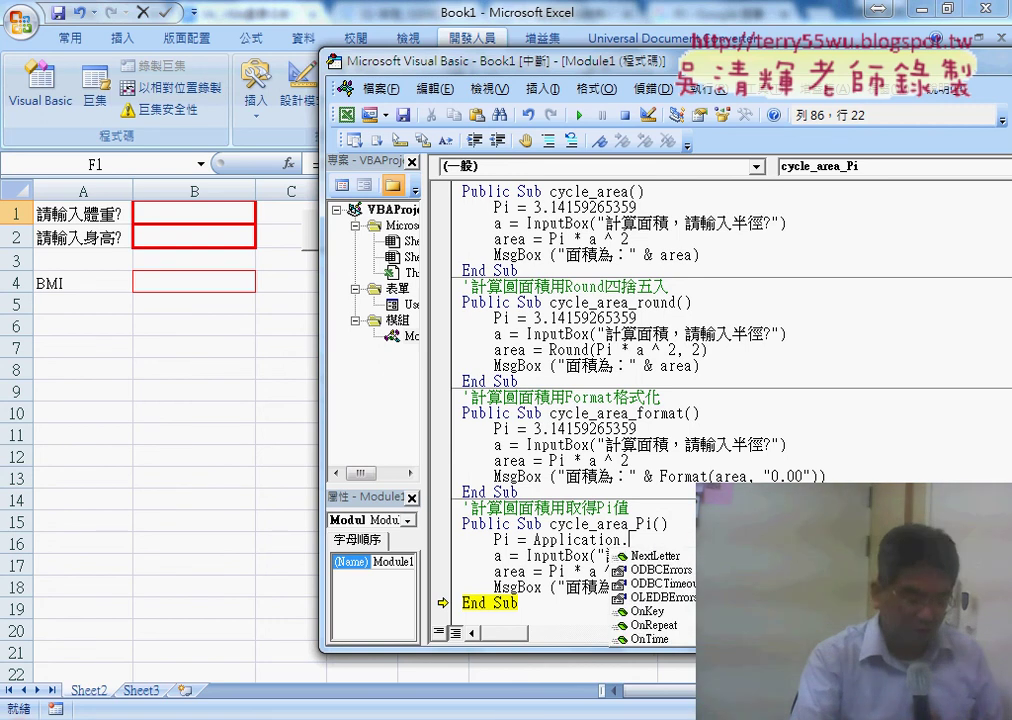
scroll(655, 597, down, 10)
scroll(655, 597, down, 5)
scroll(655, 597, up, 20)
scroll(655, 597, up, 5)
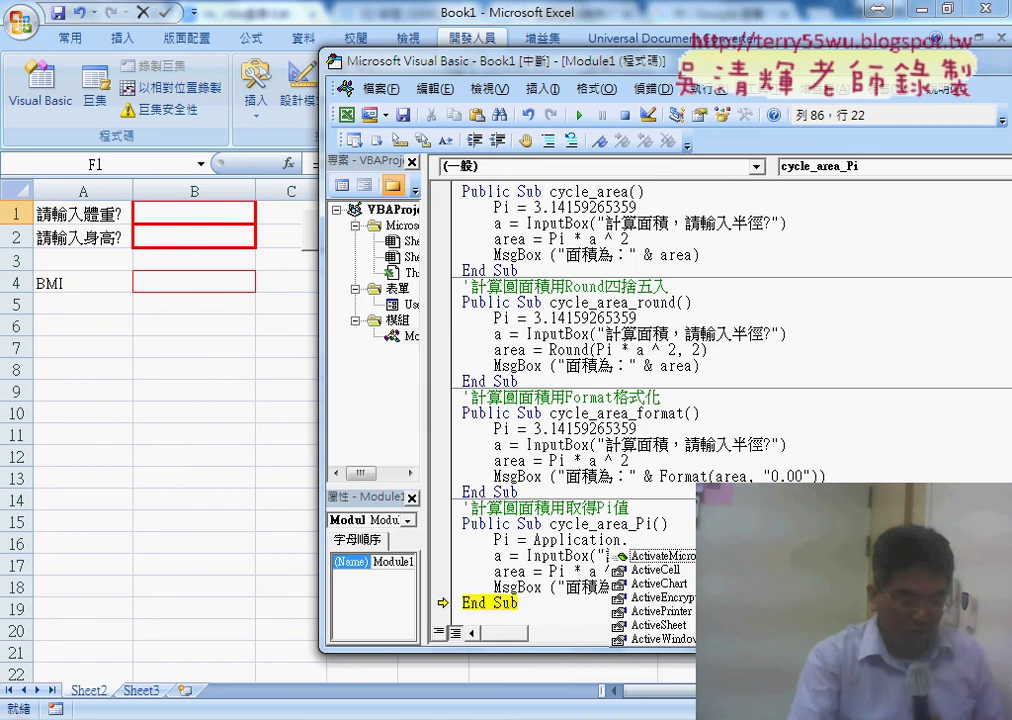
click(660, 548)
Dismiss the compile error, delete the stray dot, and open Help on Application
click(523, 452)
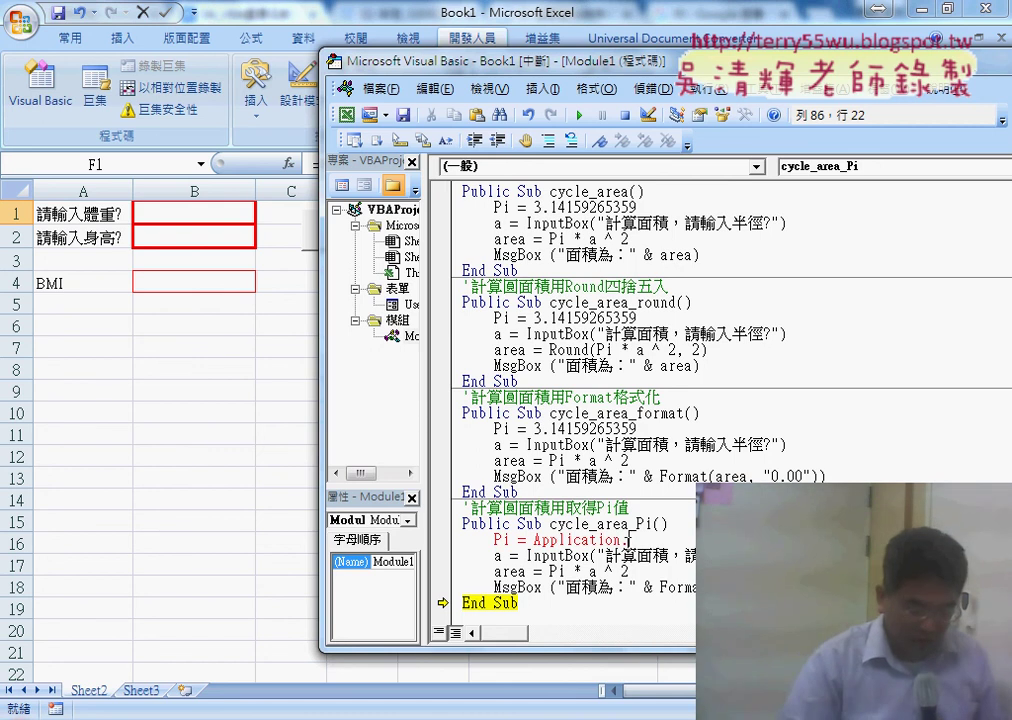
key(Delete)
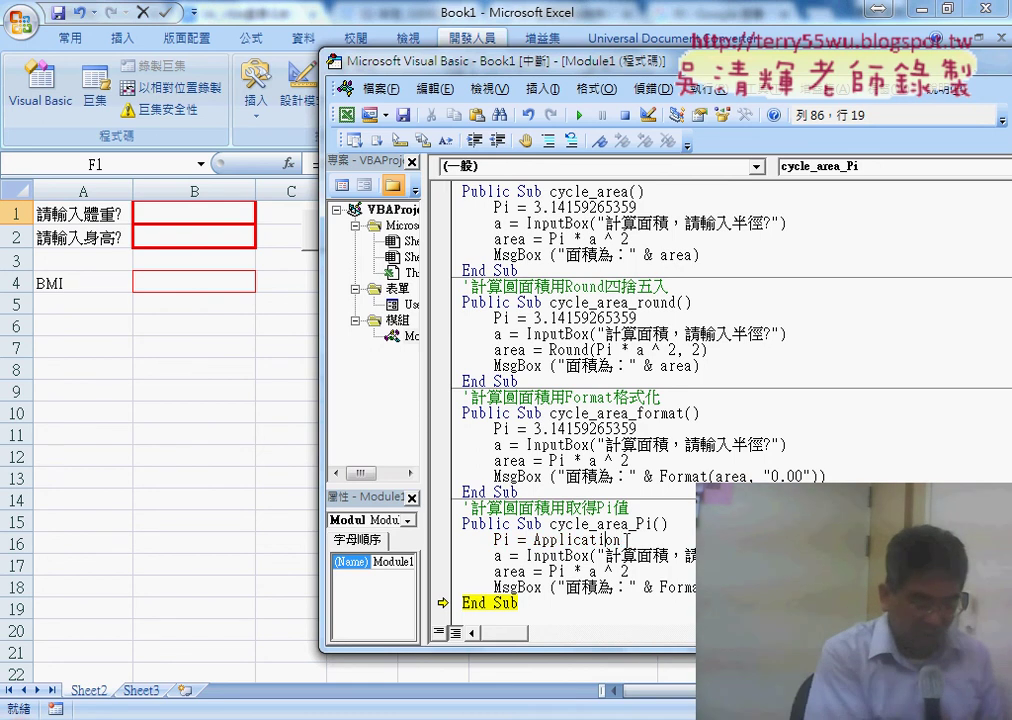
key(F1)
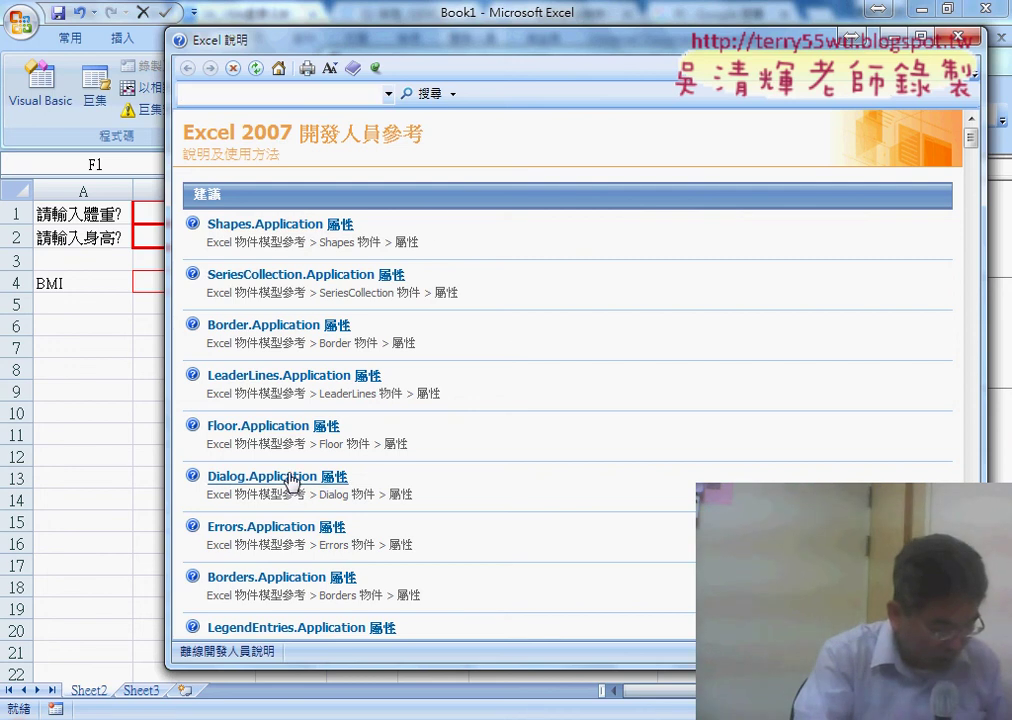
Return to the Help home page and open the Visual Basic language reference
scroll(542, 445, down, 3)
scroll(542, 445, down, 2)
scroll(545, 444, up, 5)
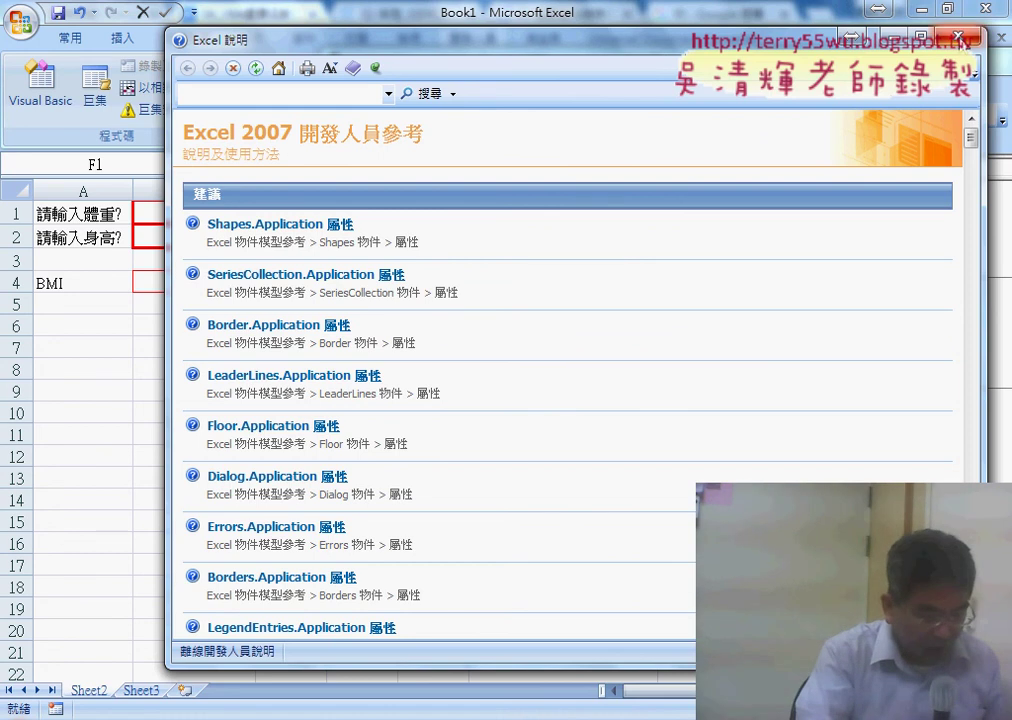
click(958, 38)
click(615, 103)
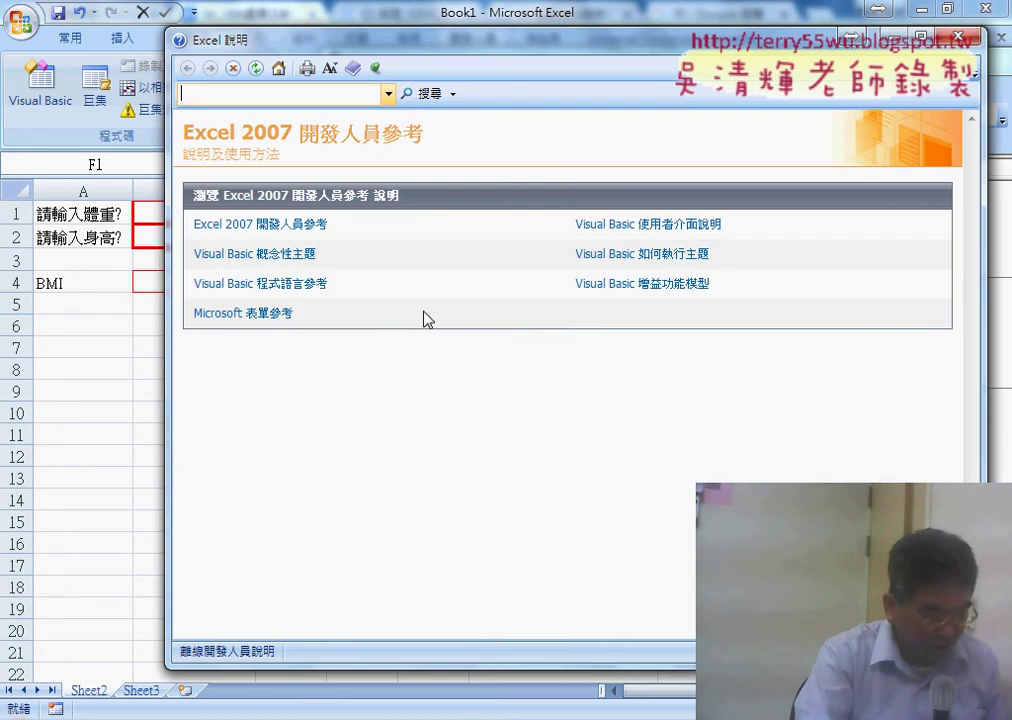
click(305, 290)
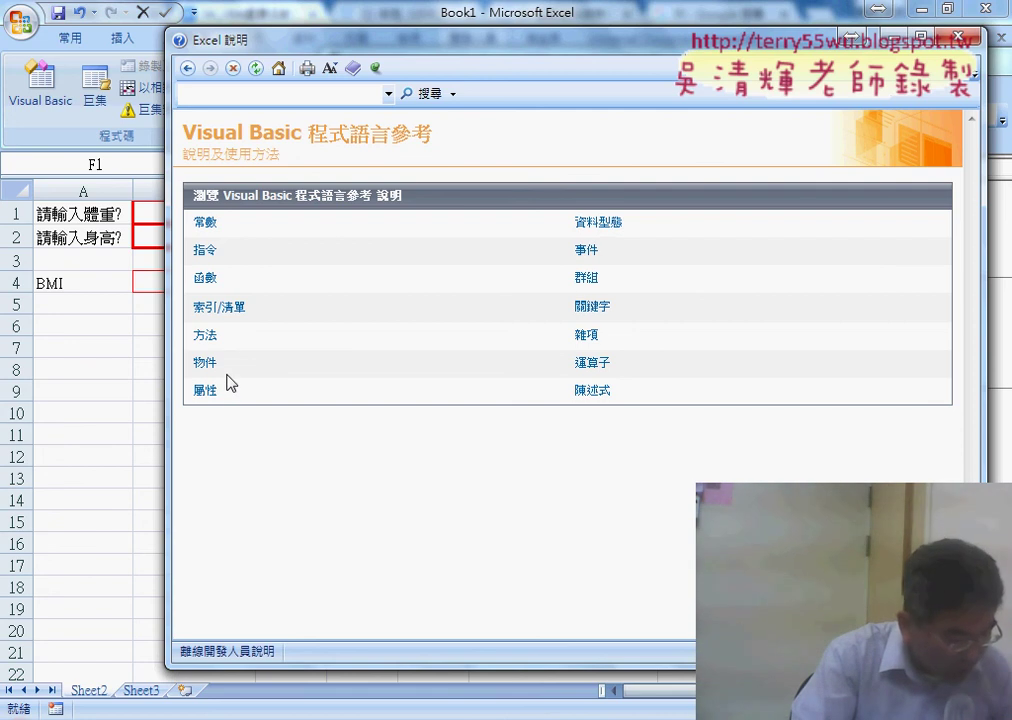
Go back and open Excel 2007 開發人員參考 > Excel 物件模型參考, listing objects AboveAverage through ChartArea
click(187, 68)
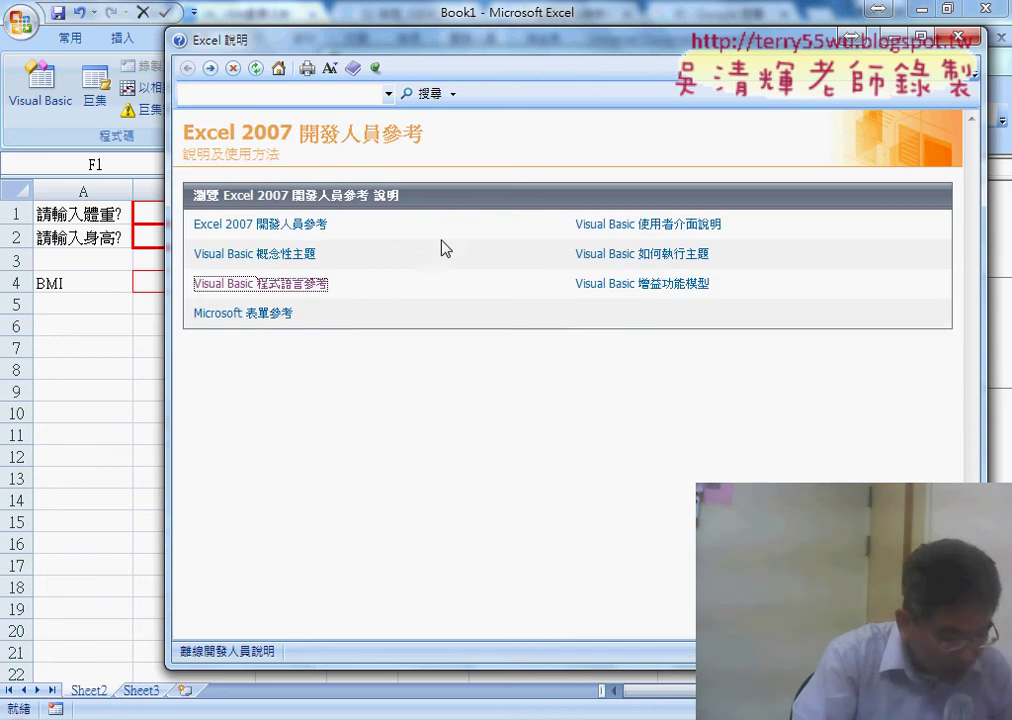
click(305, 225)
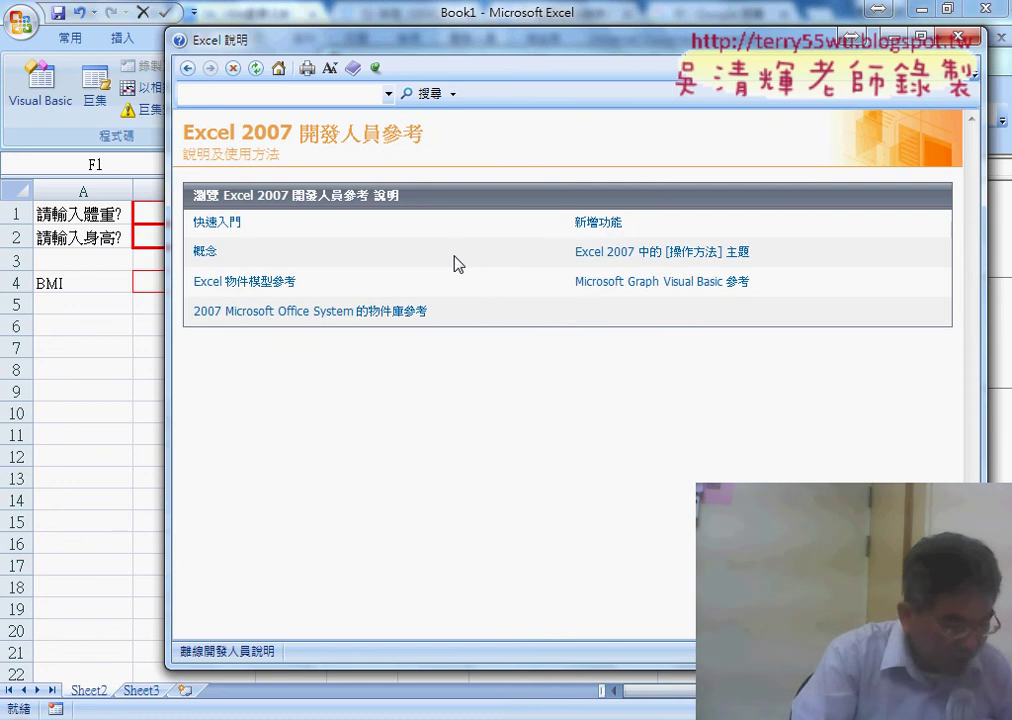
click(187, 68)
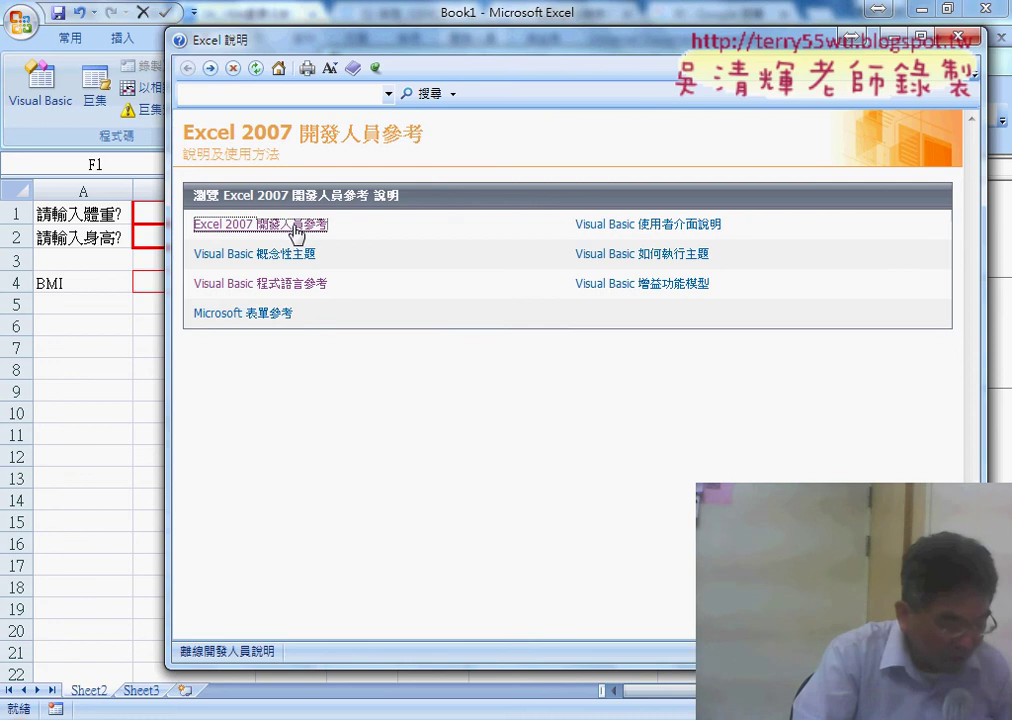
click(295, 233)
click(268, 286)
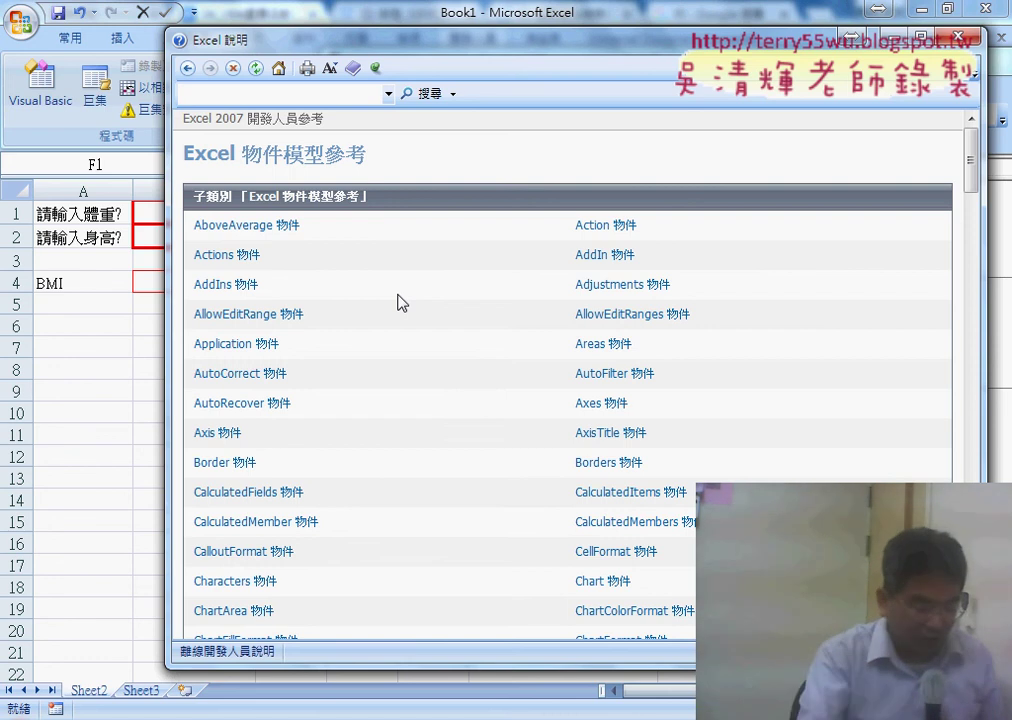
scroll(418, 314, down, 1)
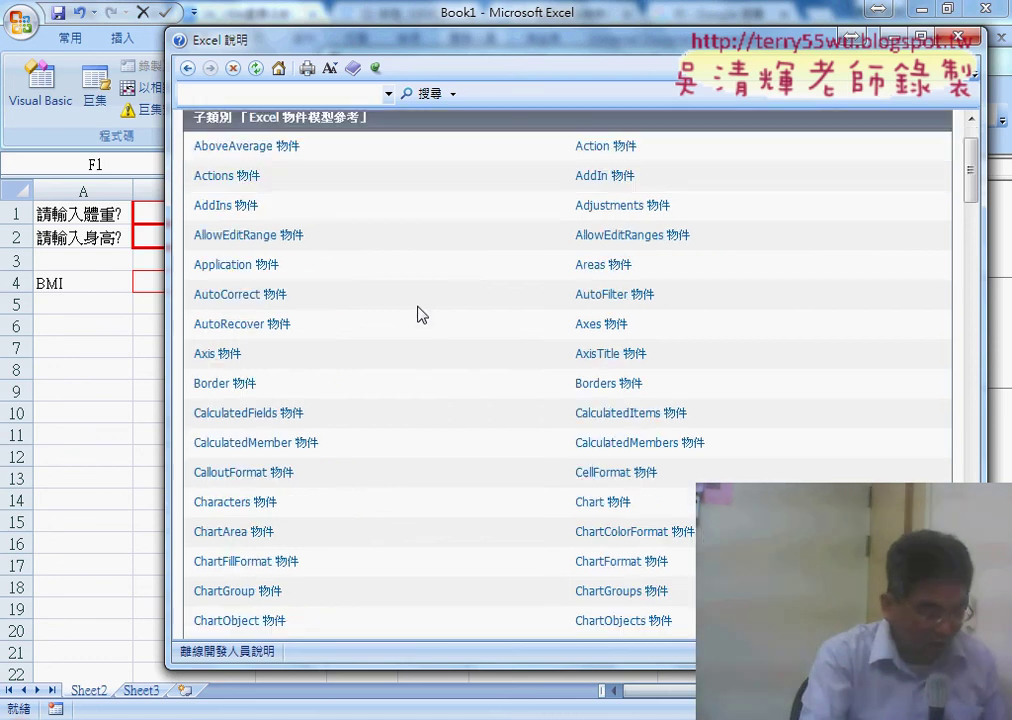
scroll(418, 314, up, 1)
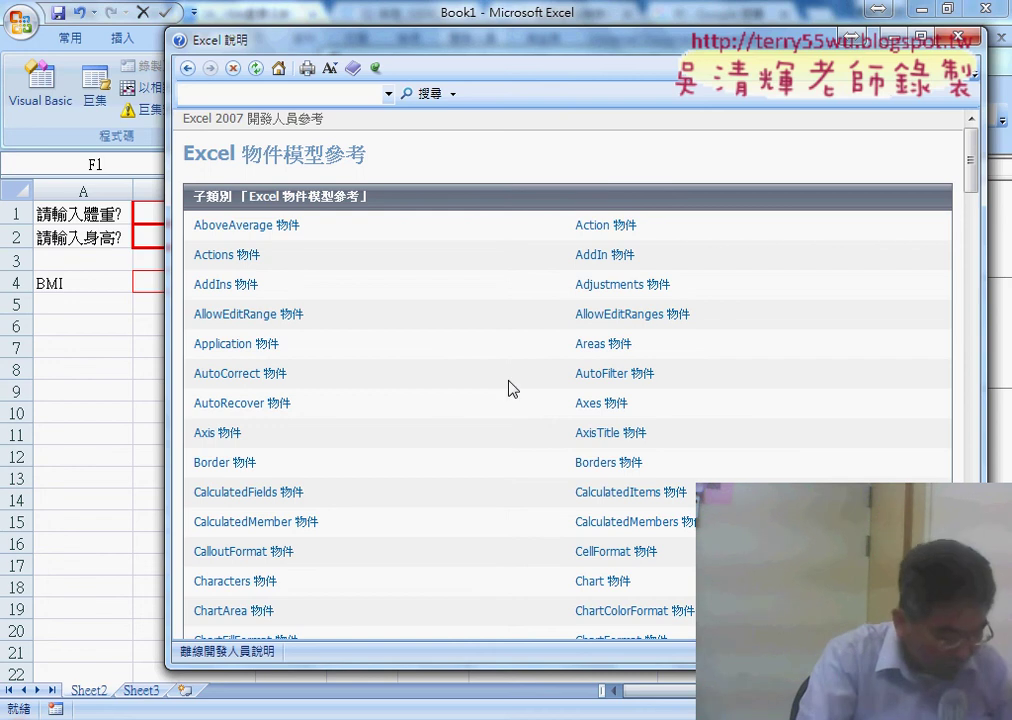
Open the Application 物件 help page, then its Application 物件成員 members topic
click(264, 346)
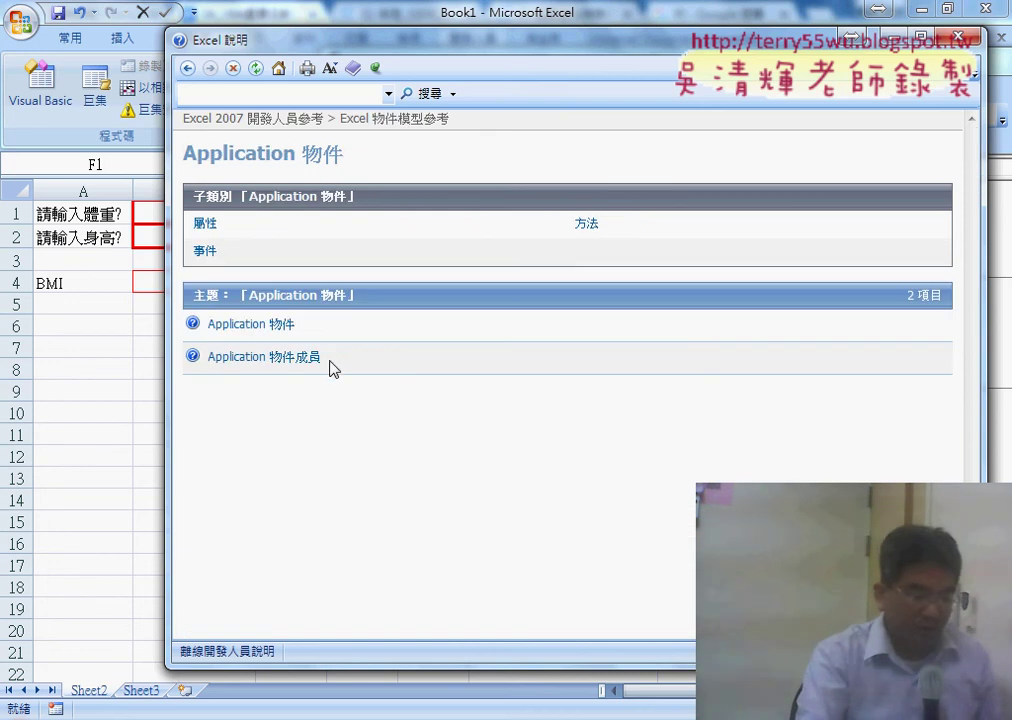
drag(332, 366, 296, 364)
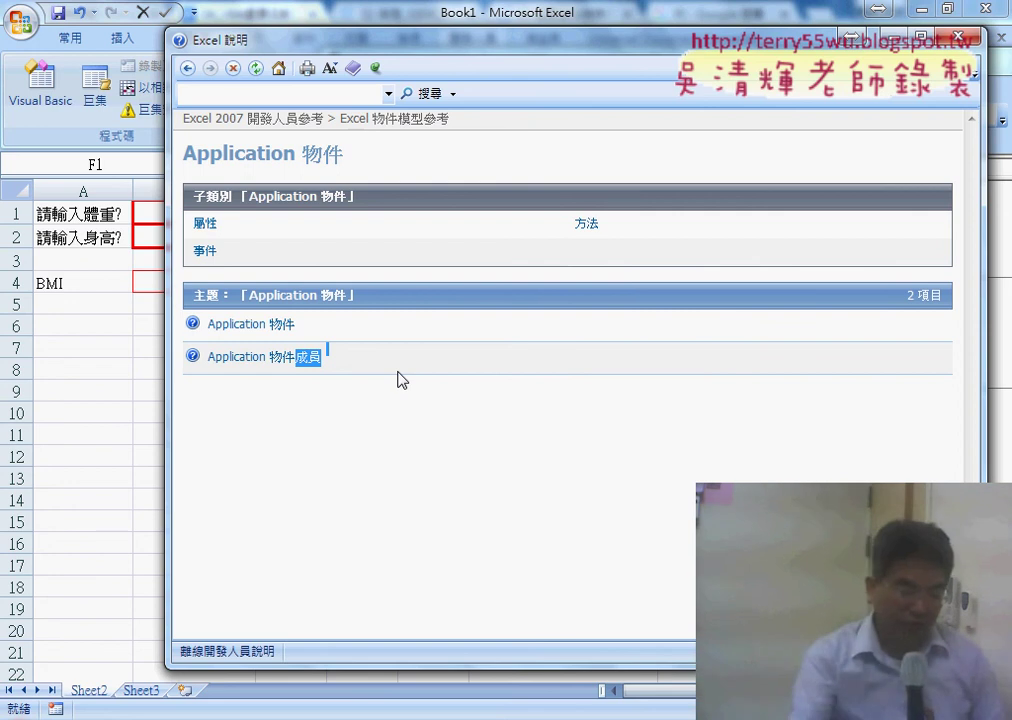
click(293, 368)
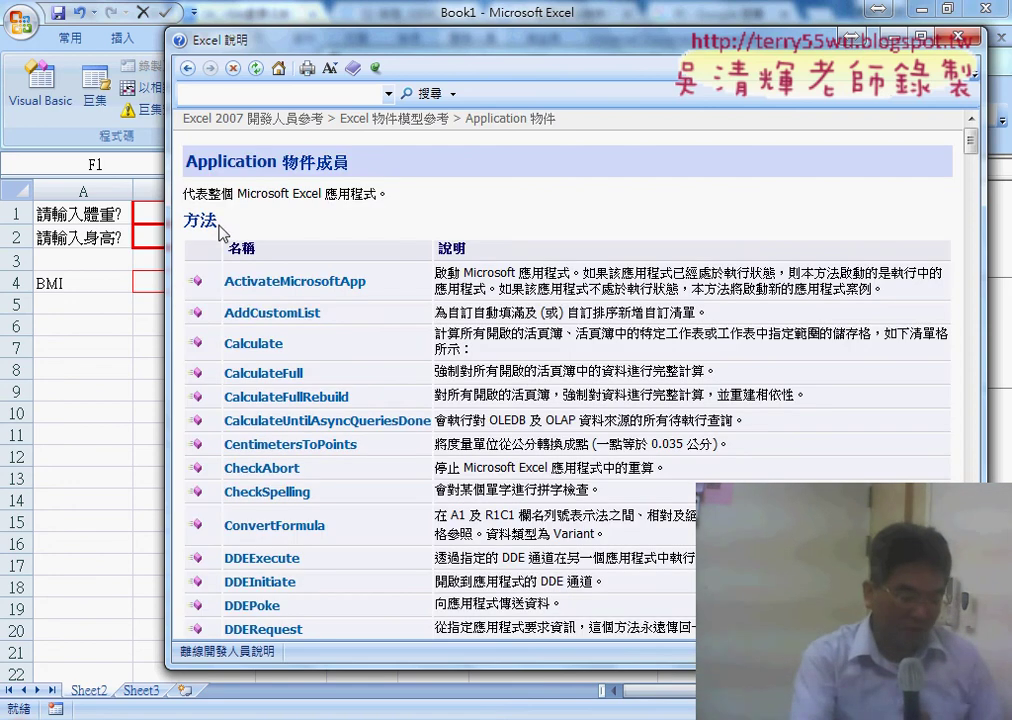
Scroll the 方法 methods table from InputBox down to OnTime and highlight OnTime
double_click(218, 222)
scroll(520, 423, down, 3)
scroll(520, 423, down, 3)
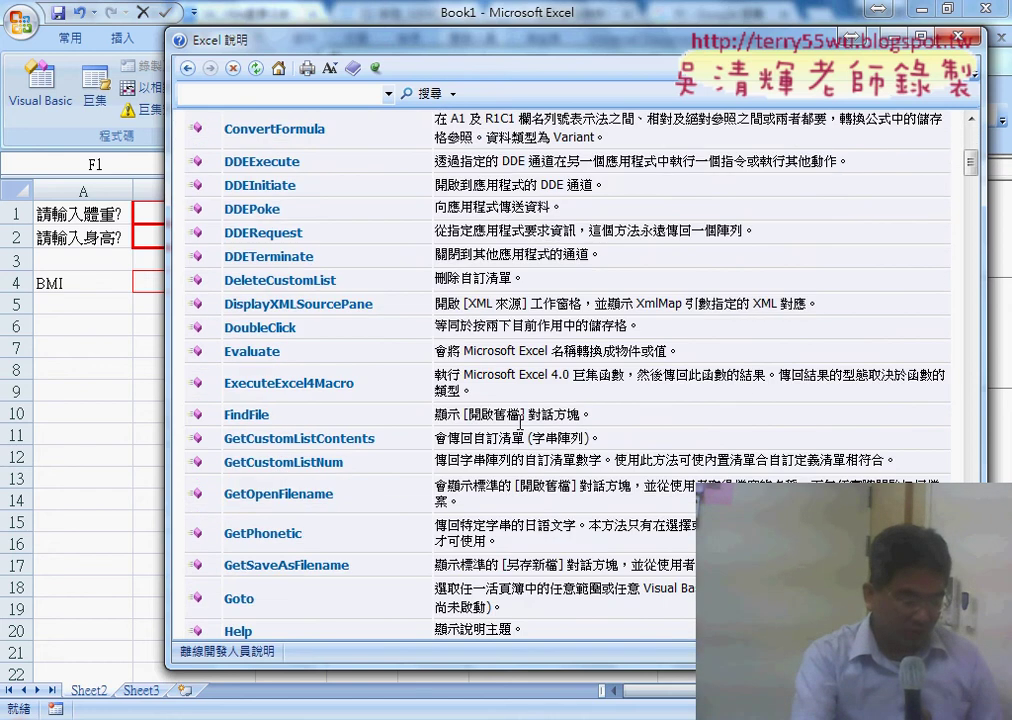
scroll(520, 423, down, 3)
scroll(520, 423, down, 3)
scroll(520, 423, down, 3)
scroll(520, 423, down, 5)
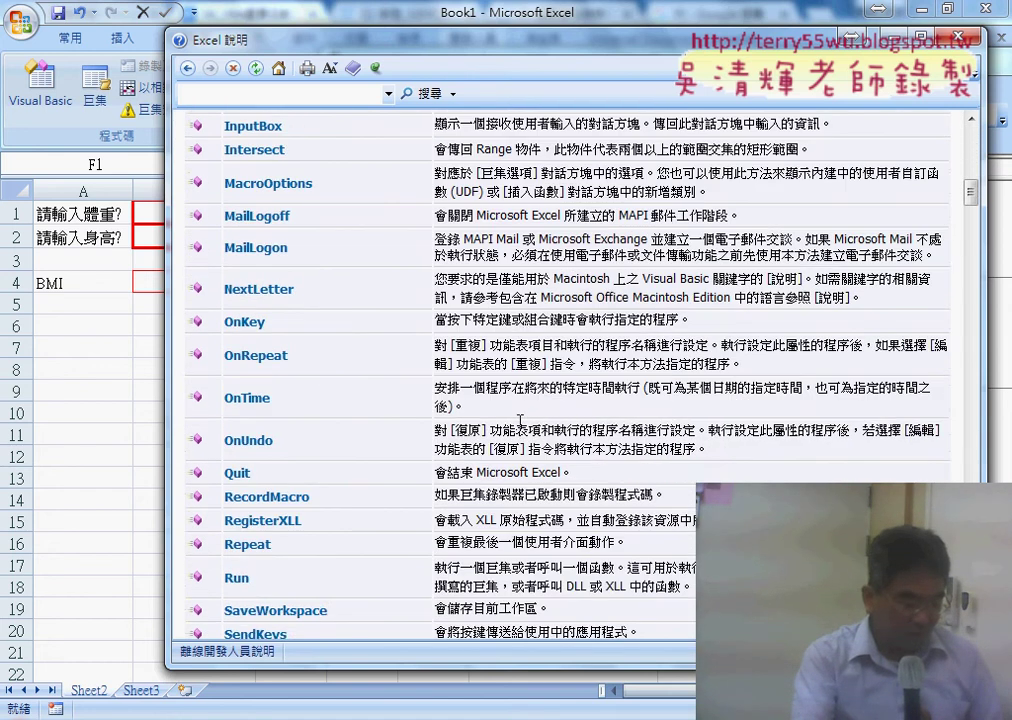
double_click(247, 395)
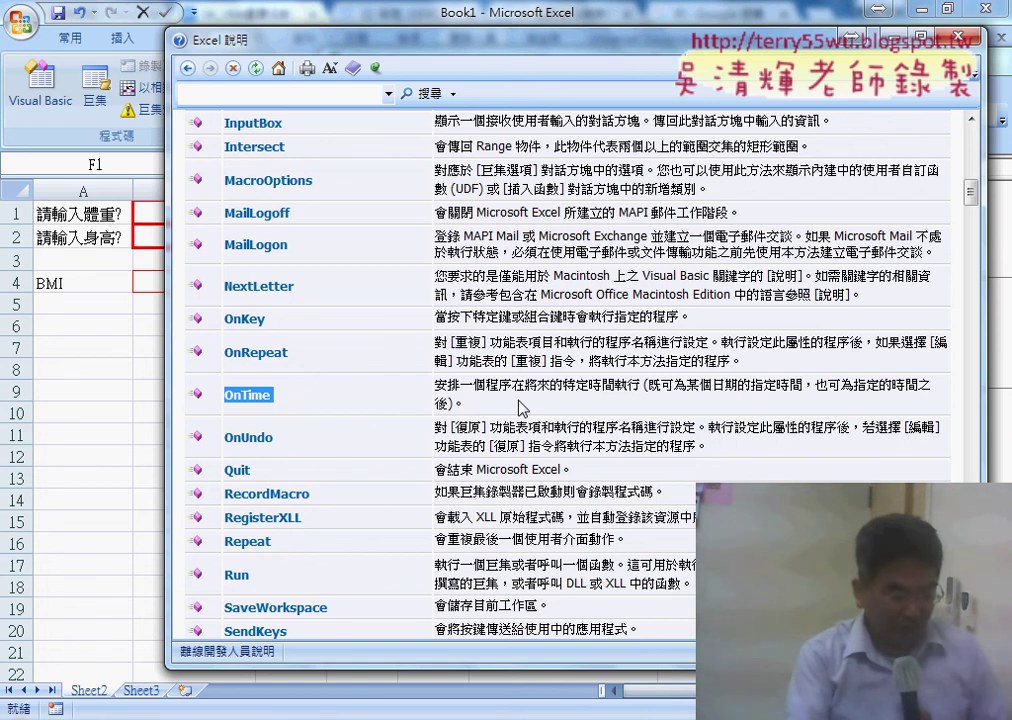
Open the OnTime method help page and mark EarliestTime and Procedure as required parameters
click(254, 396)
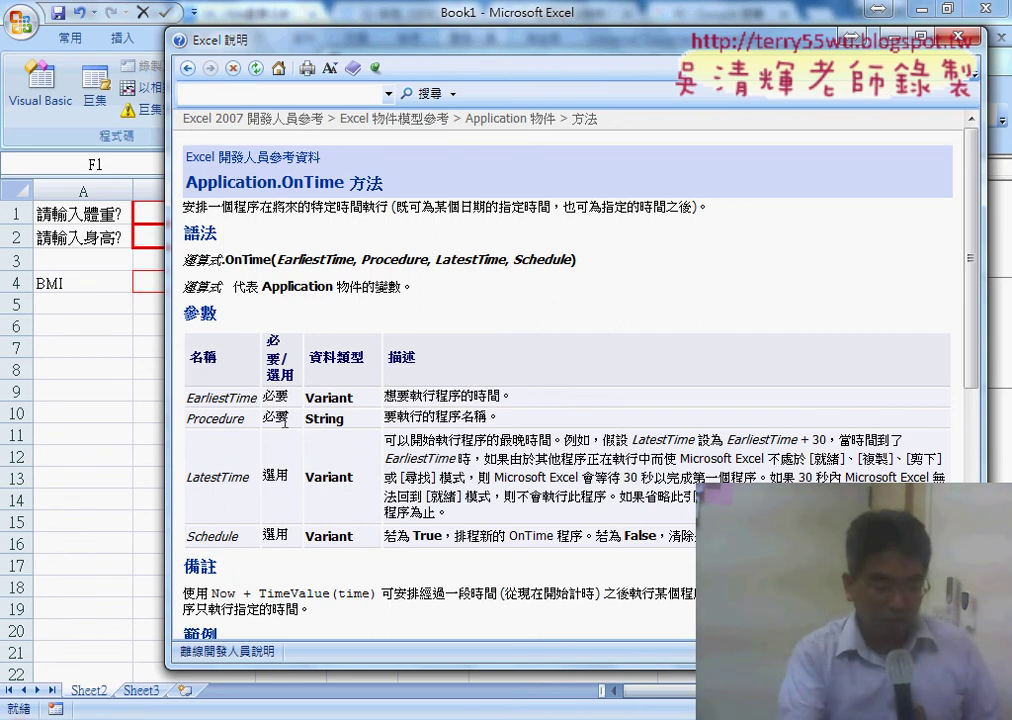
double_click(276, 397)
double_click(275, 418)
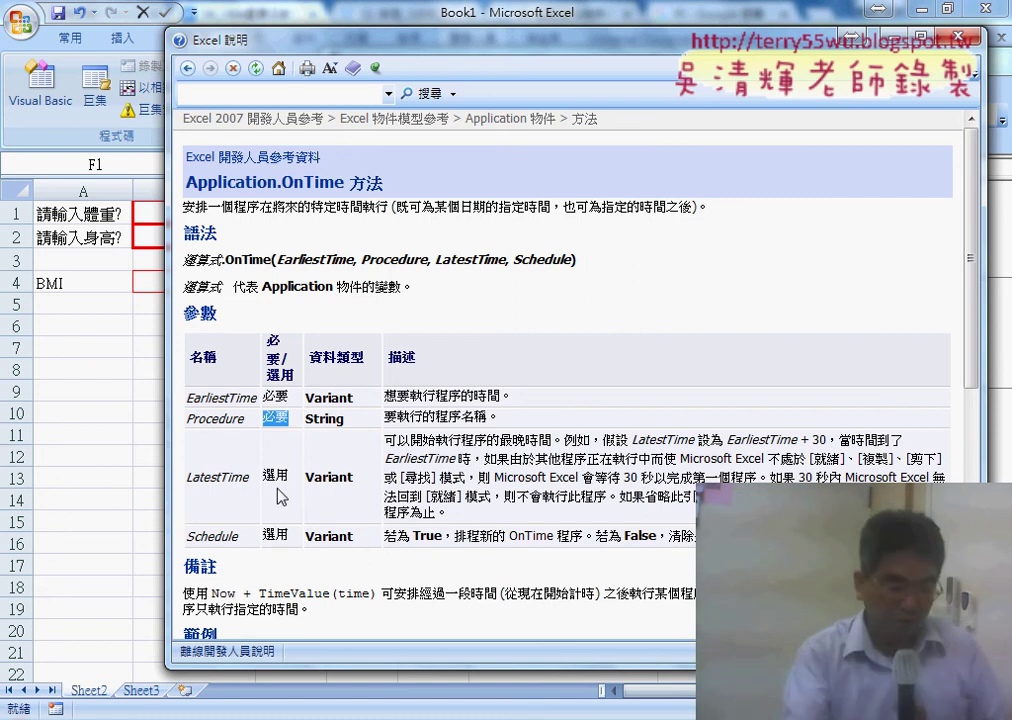
scroll(441, 510, down, 4)
scroll(441, 510, down, 2)
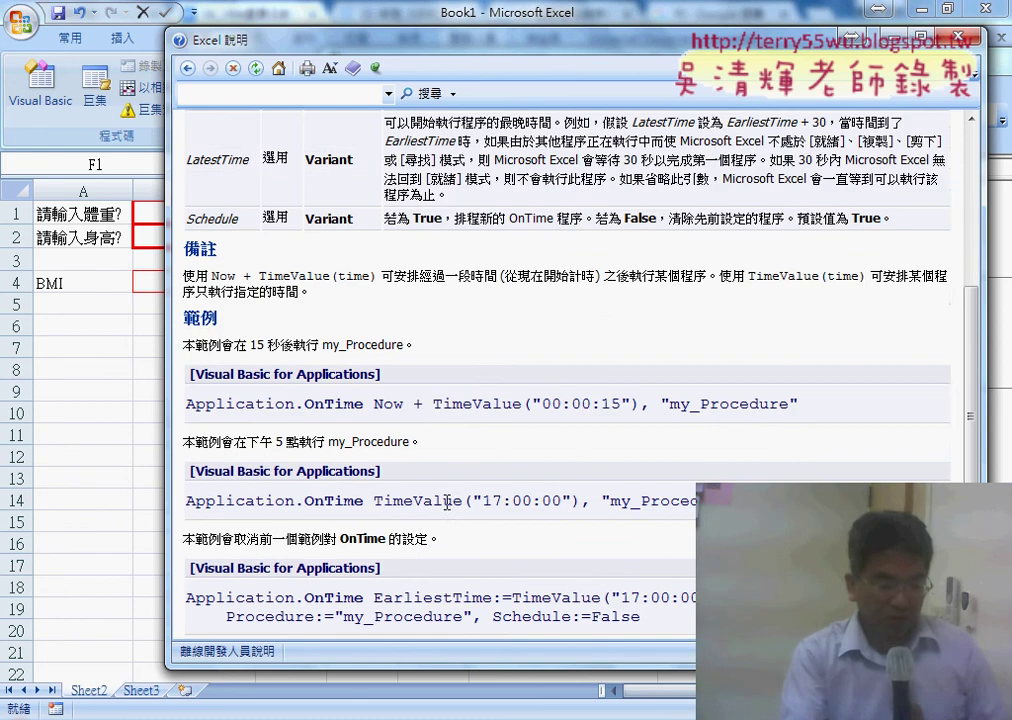
scroll(447, 505, down, 1)
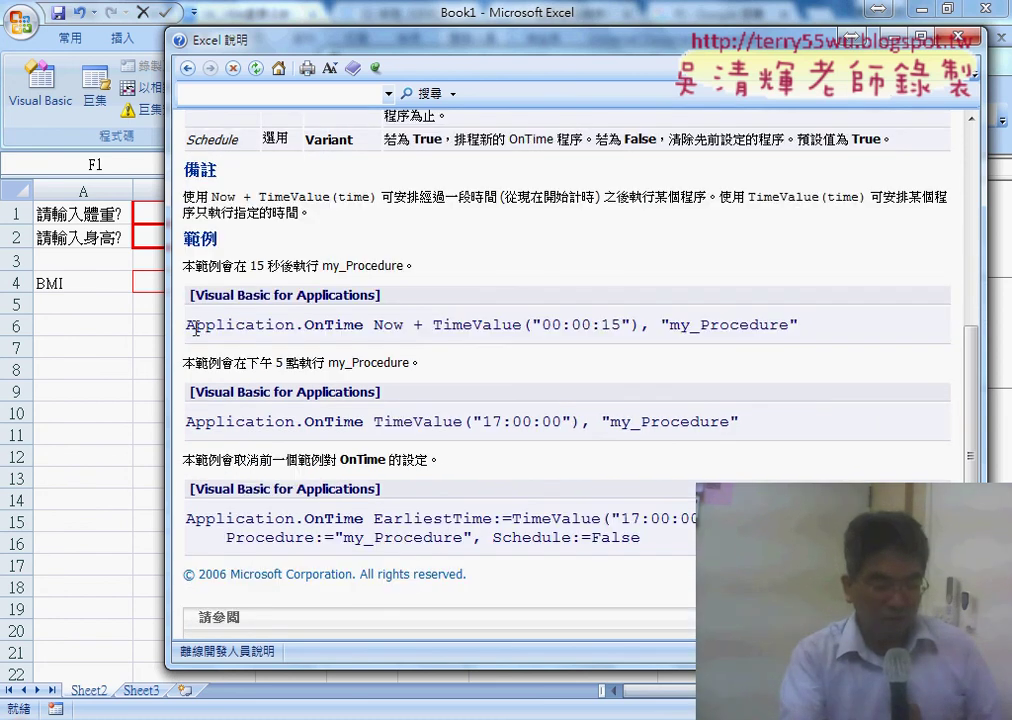
Highlight Application.OnTime, the 15-second delay and my_Procedure in the first 範例 example
drag(195, 328, 372, 326)
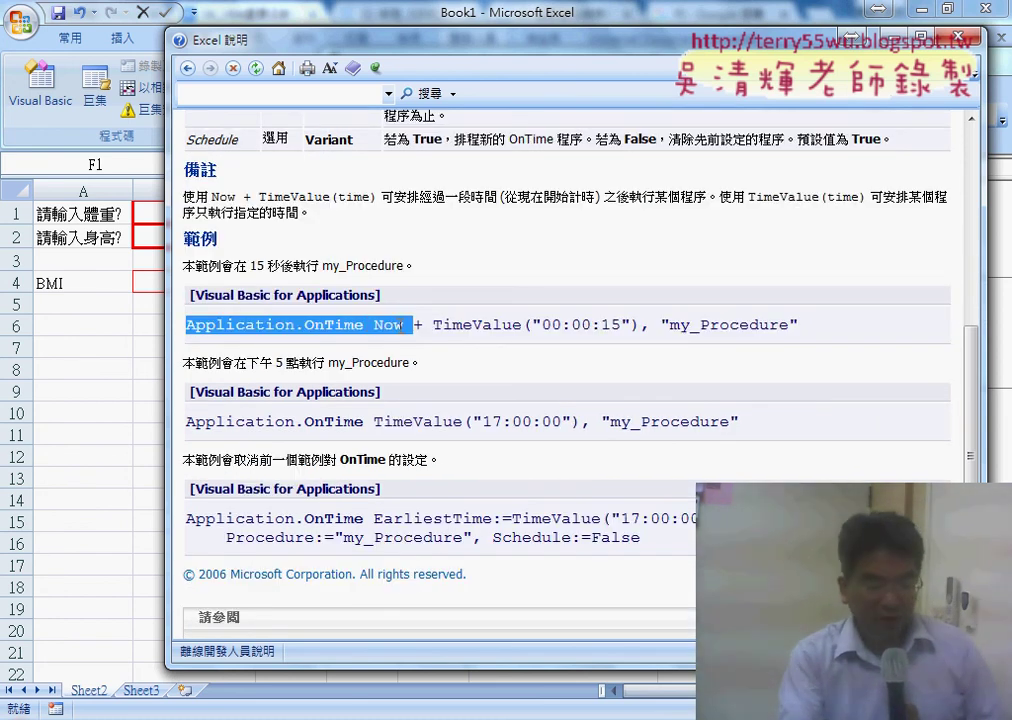
click(377, 326)
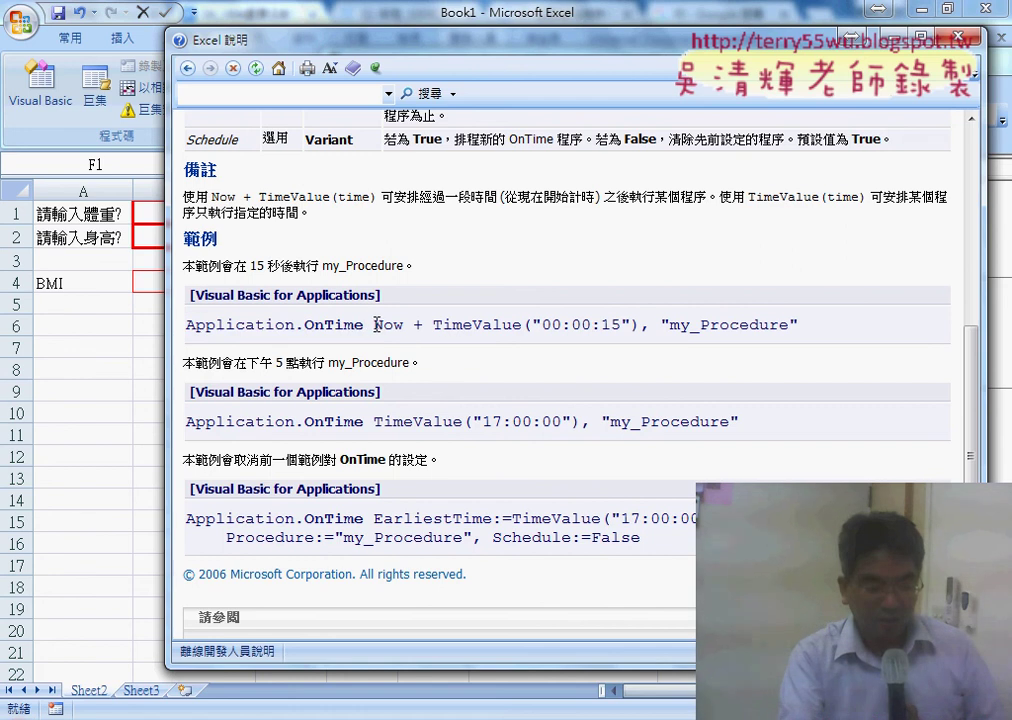
drag(659, 324, 601, 324)
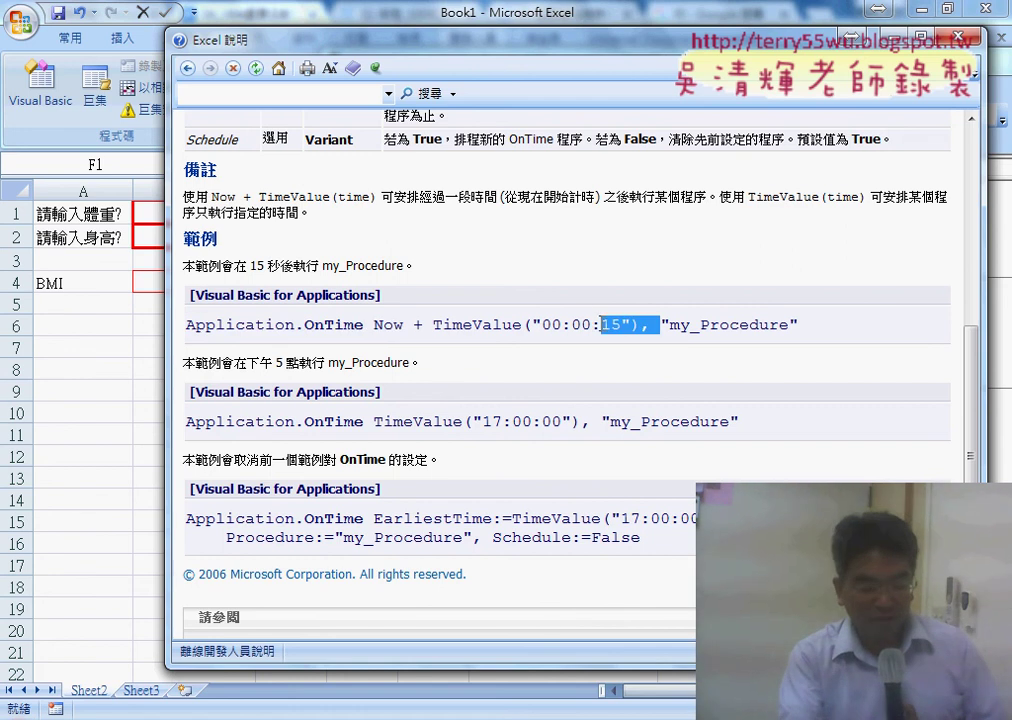
drag(789, 324, 690, 324)
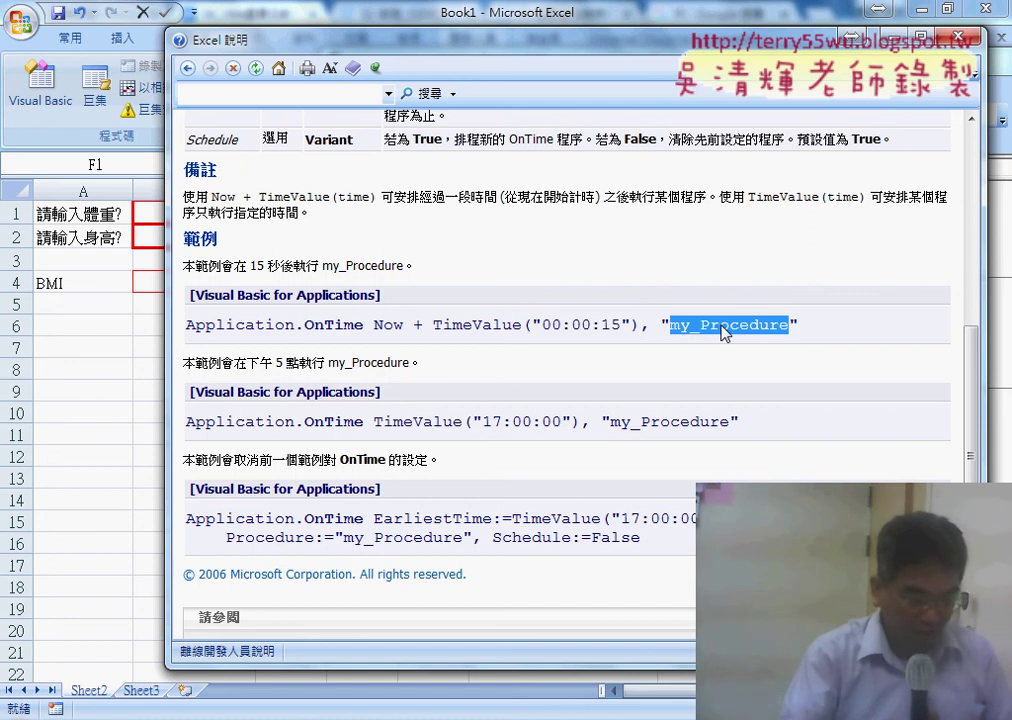
click(975, 40)
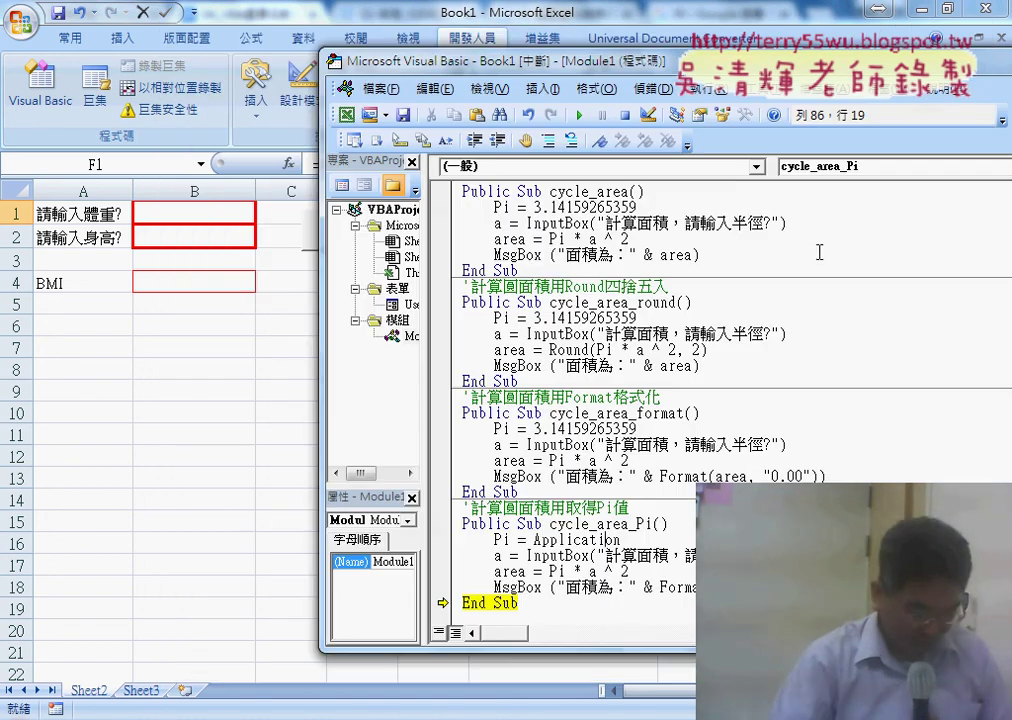